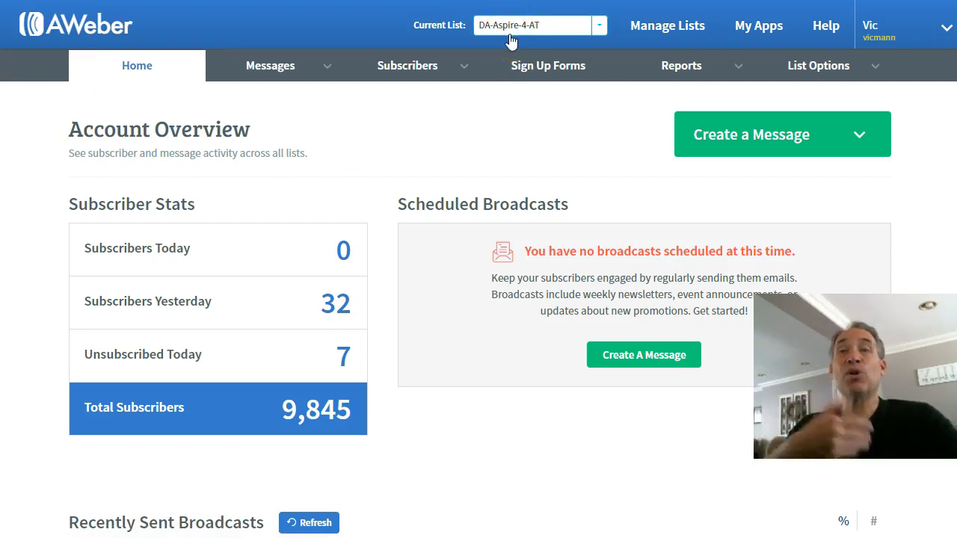
# Step: Keep DA-Aspire-4-AT as the current list from the Current List dropdown
pyautogui.click(598, 28)
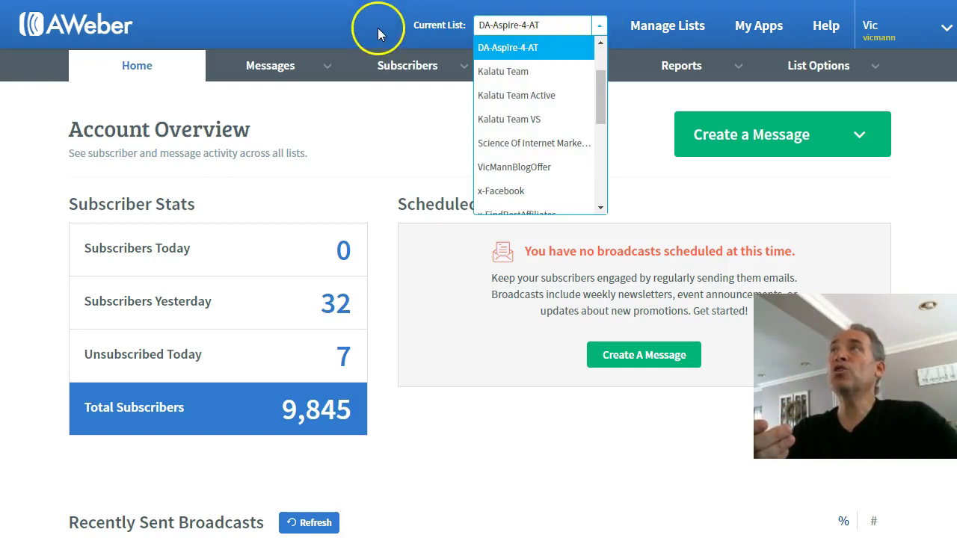
pyautogui.click(441, 25)
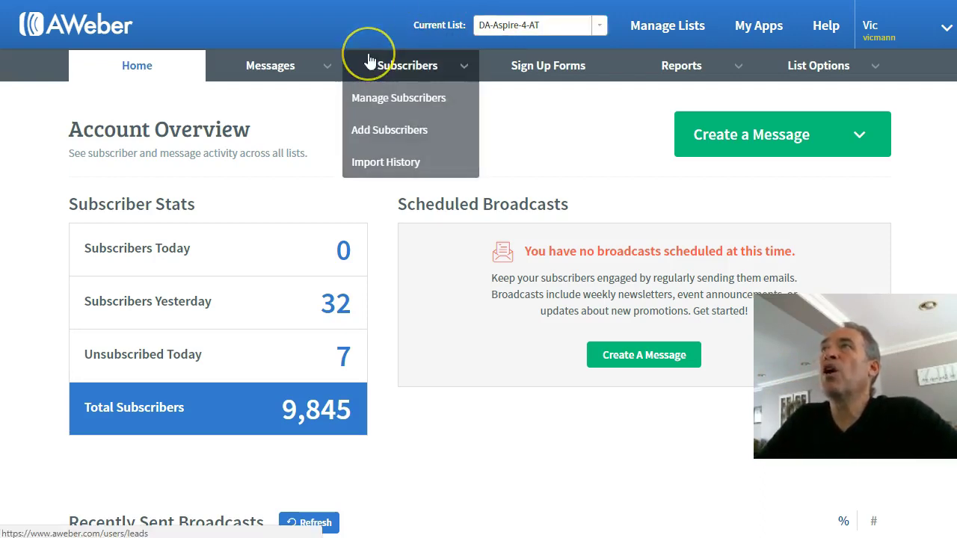
pyautogui.moveTo(407, 66)
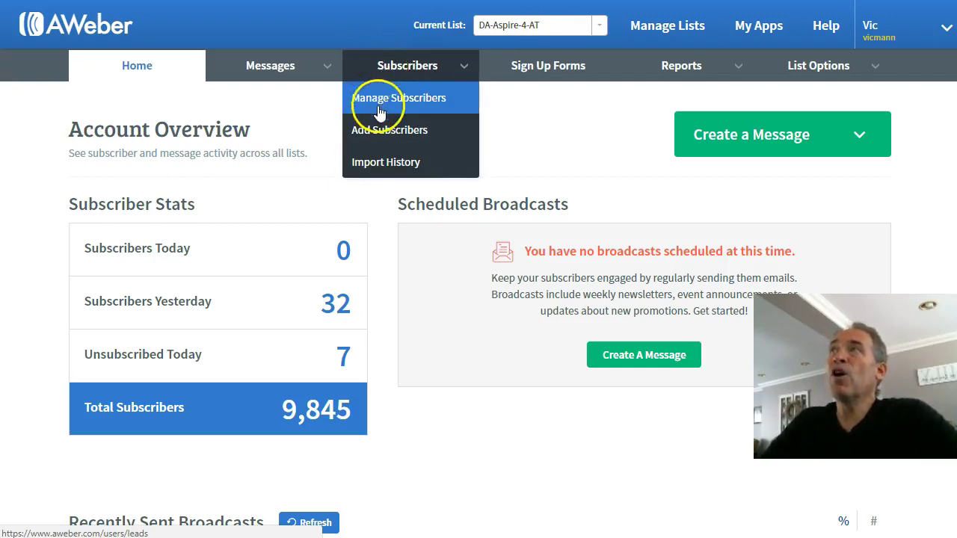
# Step: Open the form for manually adding up to 10 subscribers
pyautogui.click(376, 133)
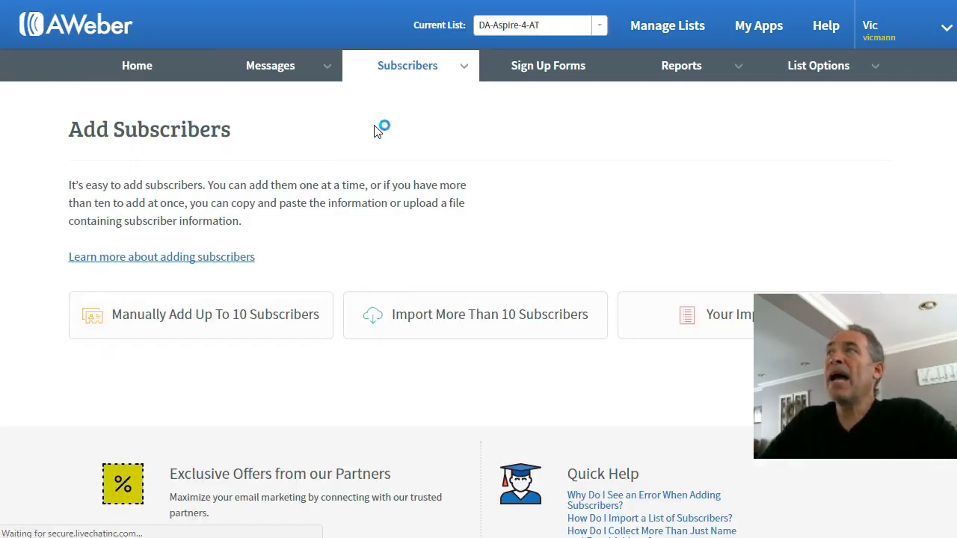
pyautogui.click(262, 318)
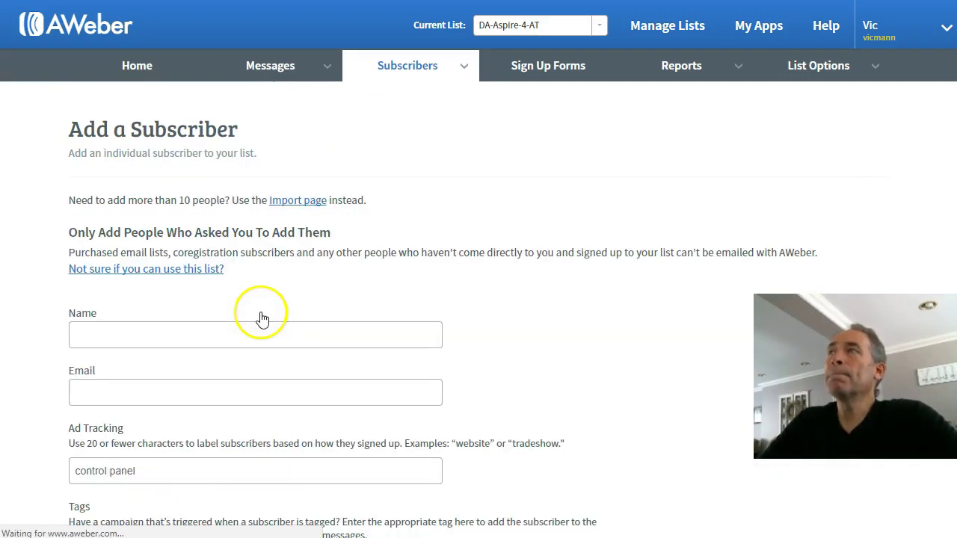
pyautogui.scroll(-2, 478, 302)
# Step: Review the form's Name, Email, Ad Tracking ('control panel'), Optin Date and IP address fields
pyautogui.click(242, 187)
pyautogui.click(257, 247)
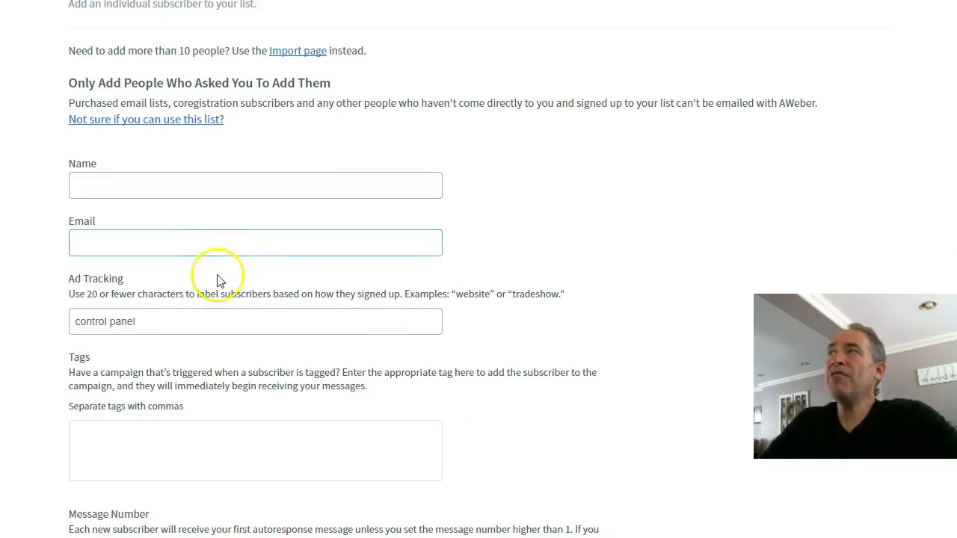
pyautogui.click(196, 316)
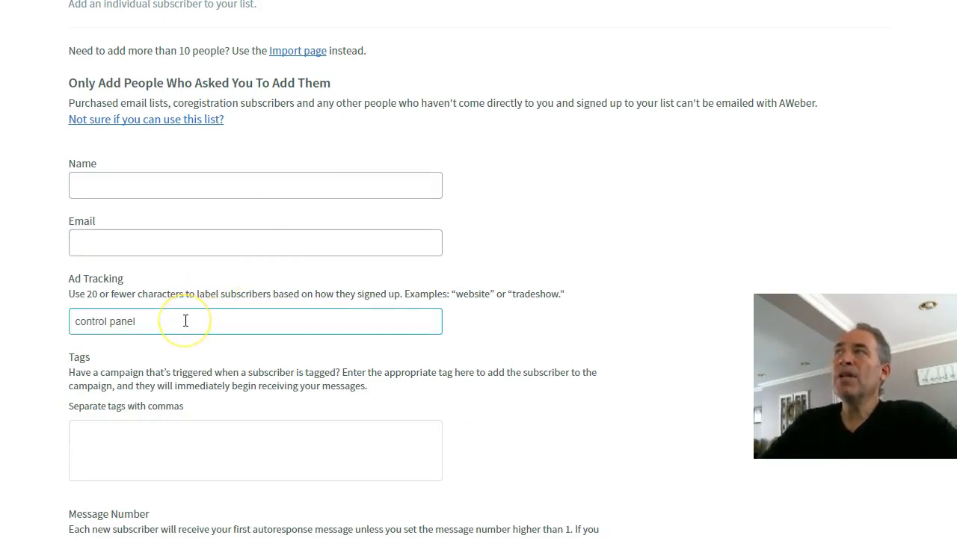
pyautogui.click(213, 334)
pyautogui.scroll(-3, 235, 310)
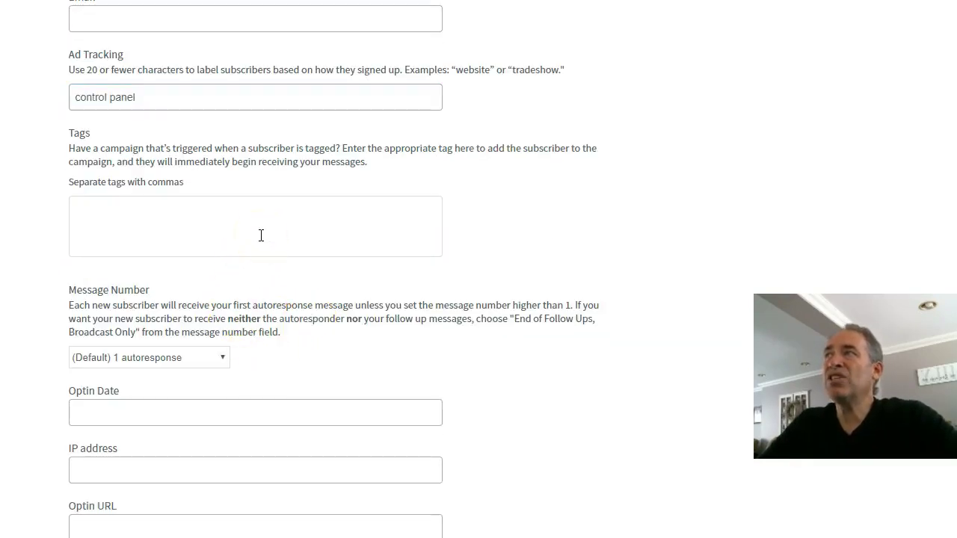
pyautogui.click(354, 282)
pyautogui.scroll(-3, 365, 280)
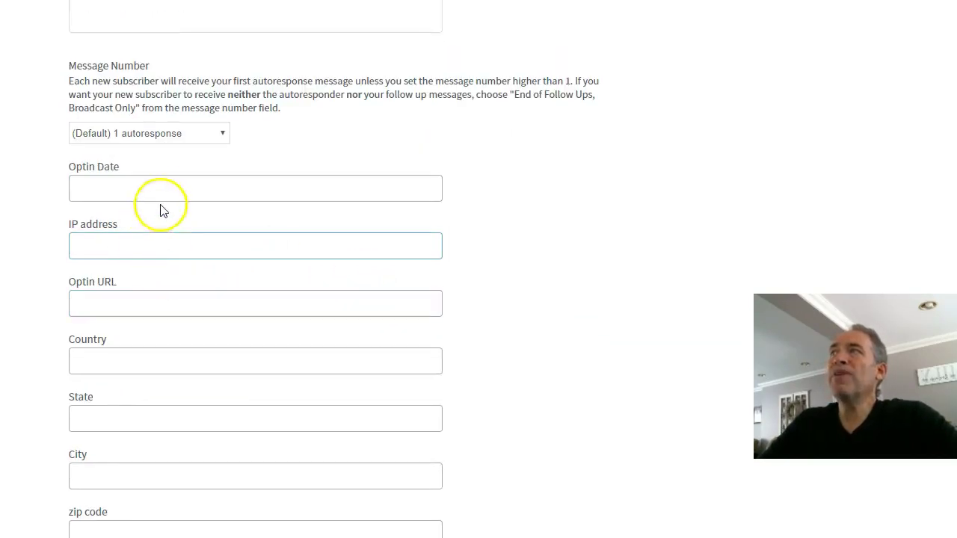
pyautogui.click(180, 190)
pyautogui.click(188, 207)
pyautogui.click(176, 187)
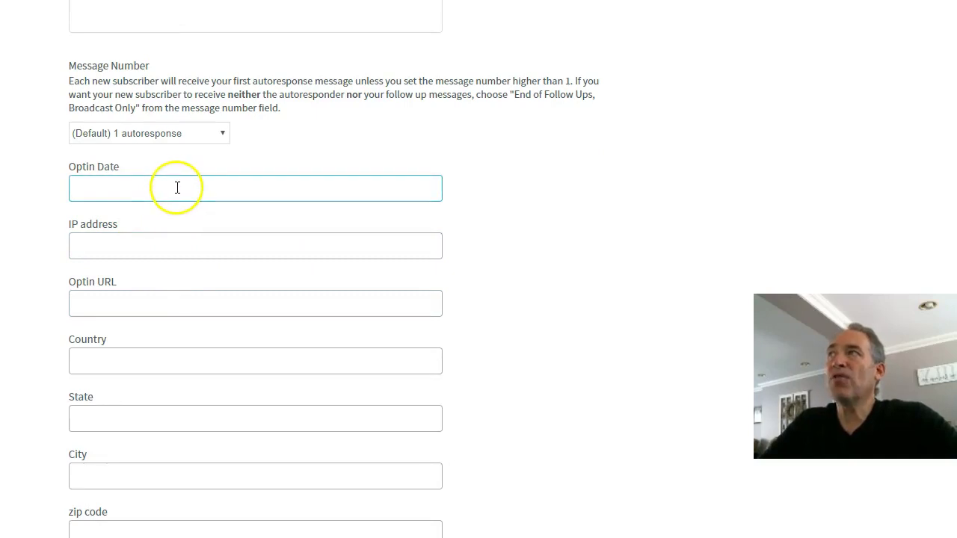
pyautogui.click(272, 254)
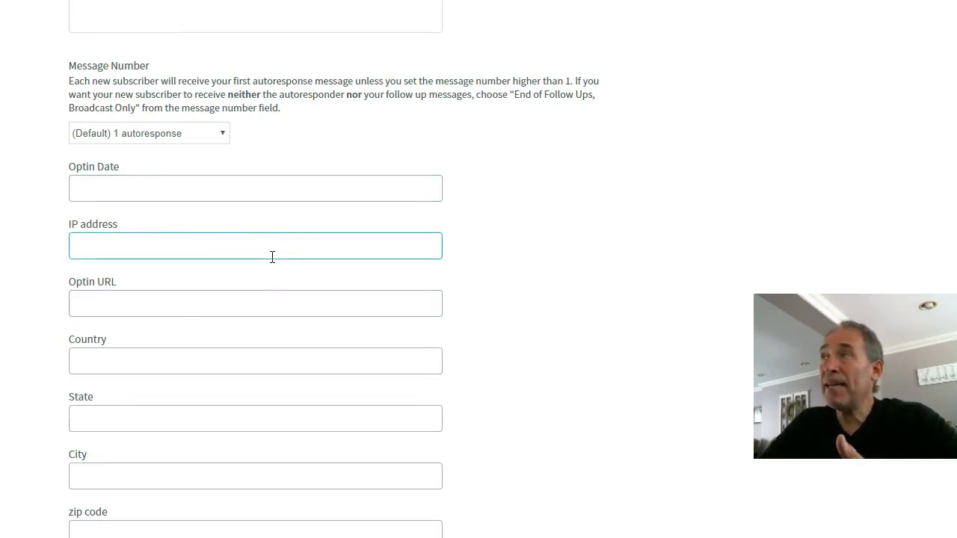
pyautogui.scroll(-2, 273, 255)
pyautogui.scroll(-4, 273, 258)
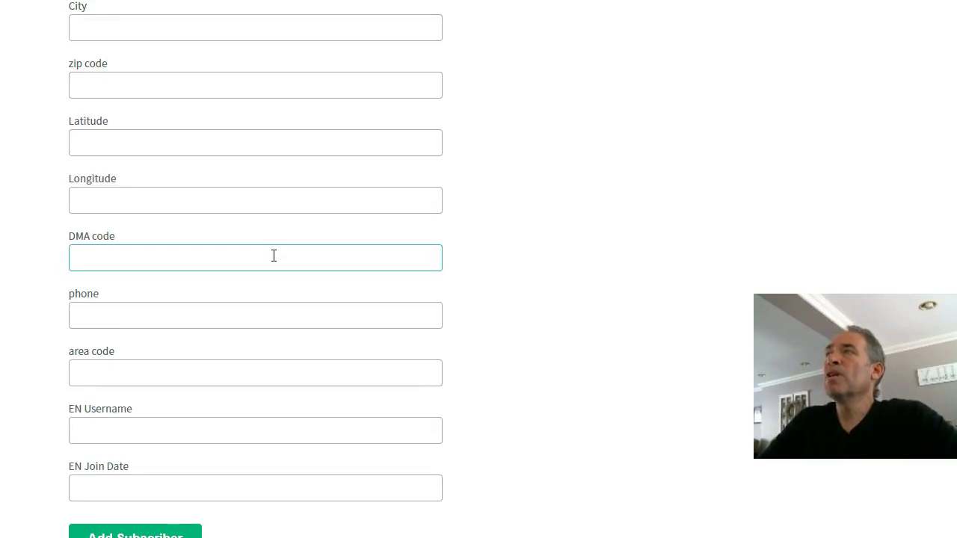
pyautogui.scroll(-5, 273, 258)
pyautogui.scroll(6, 273, 260)
pyautogui.scroll(5, 273, 261)
pyautogui.scroll(5, 273, 261)
pyautogui.click(179, 258)
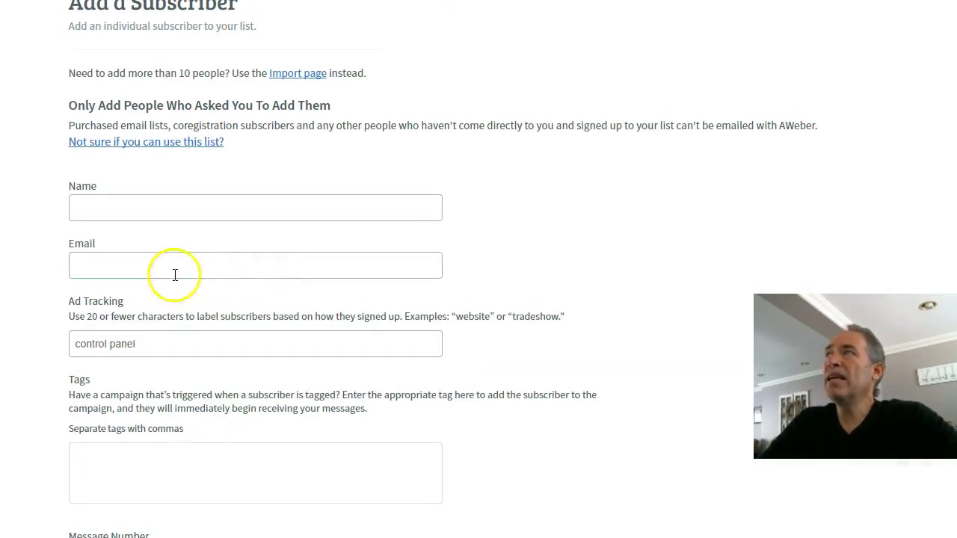
pyautogui.click(182, 211)
pyautogui.click(195, 254)
pyautogui.scroll(-10, 202, 257)
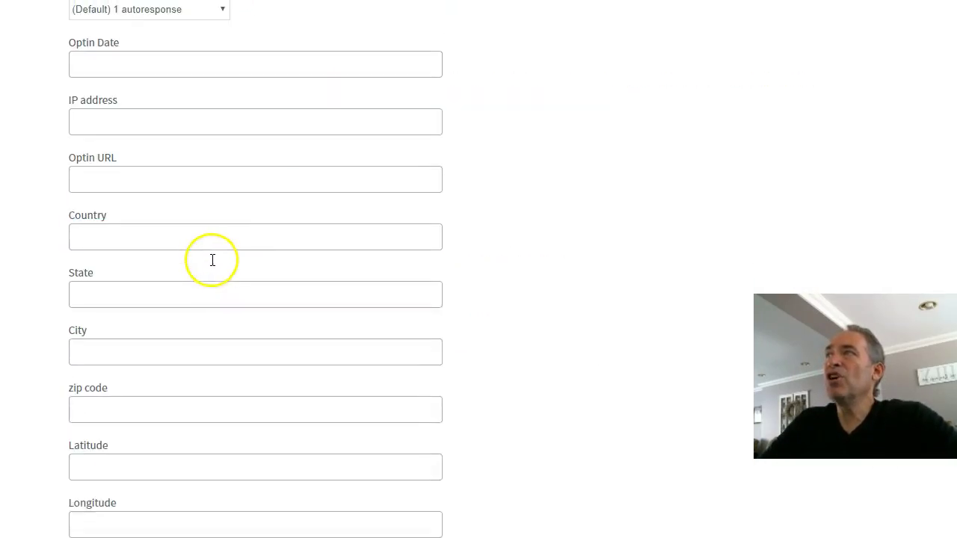
pyautogui.scroll(-6, 212, 261)
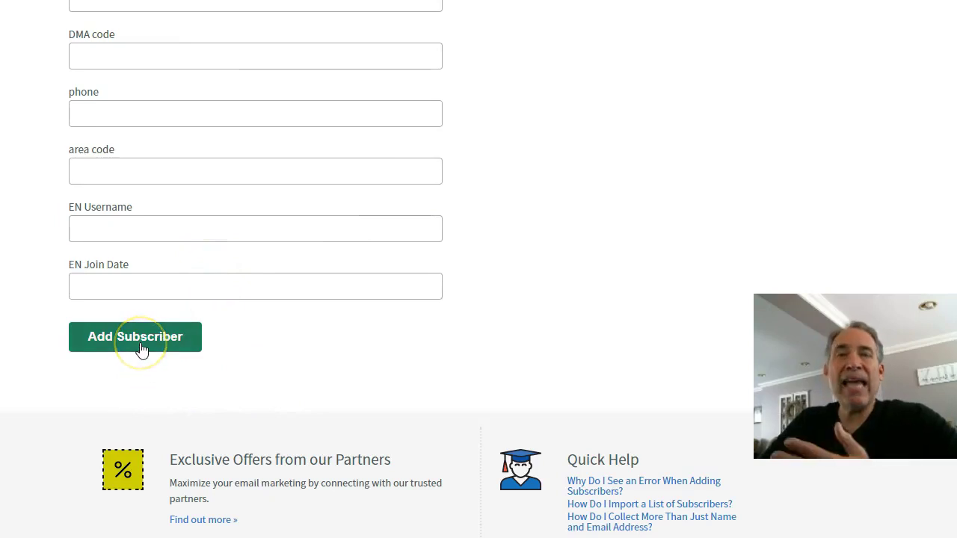
pyautogui.scroll(6, 538, 299)
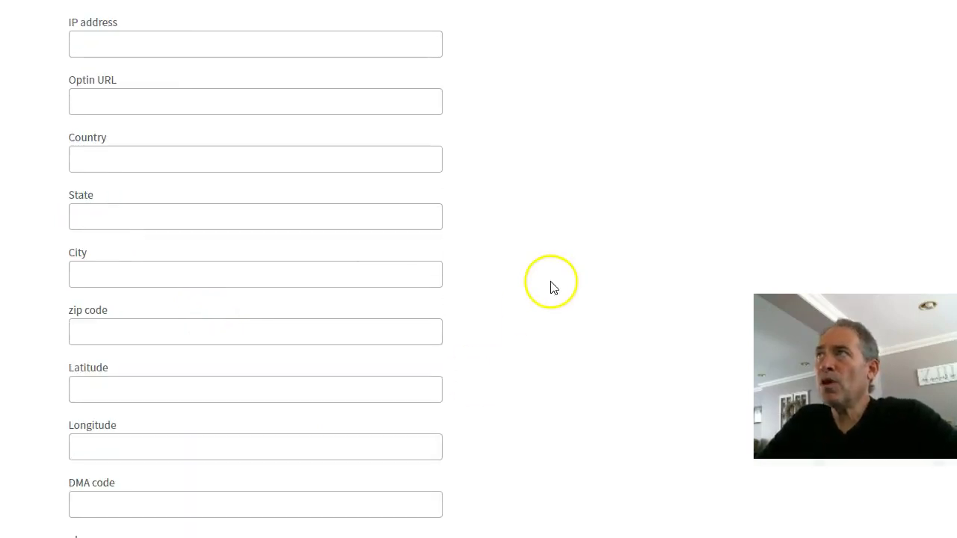
pyautogui.scroll(6, 548, 284)
pyautogui.scroll(5, 549, 288)
pyautogui.click(166, 334)
pyautogui.click(191, 388)
pyautogui.scroll(-6, 298, 358)
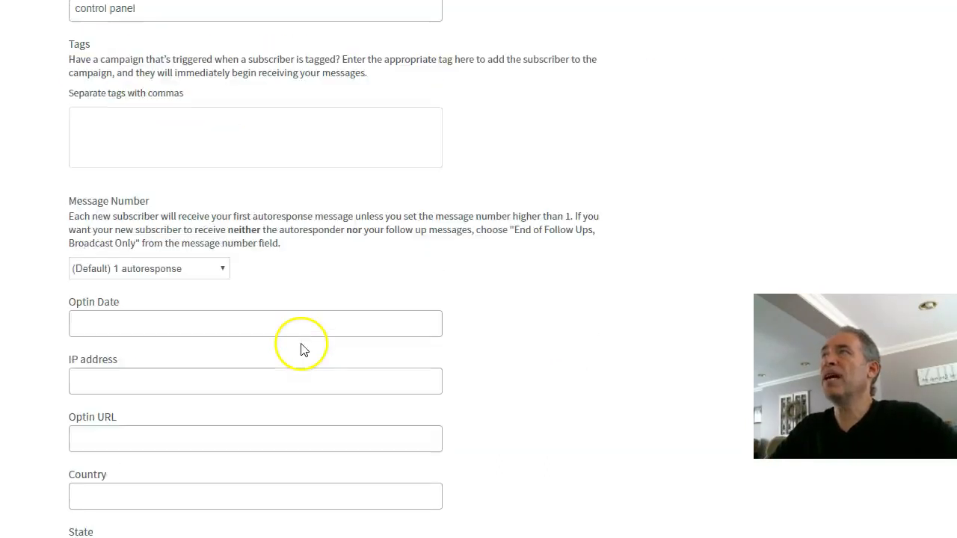
pyautogui.scroll(-6, 301, 348)
pyautogui.scroll(-1, 301, 348)
pyautogui.click(140, 396)
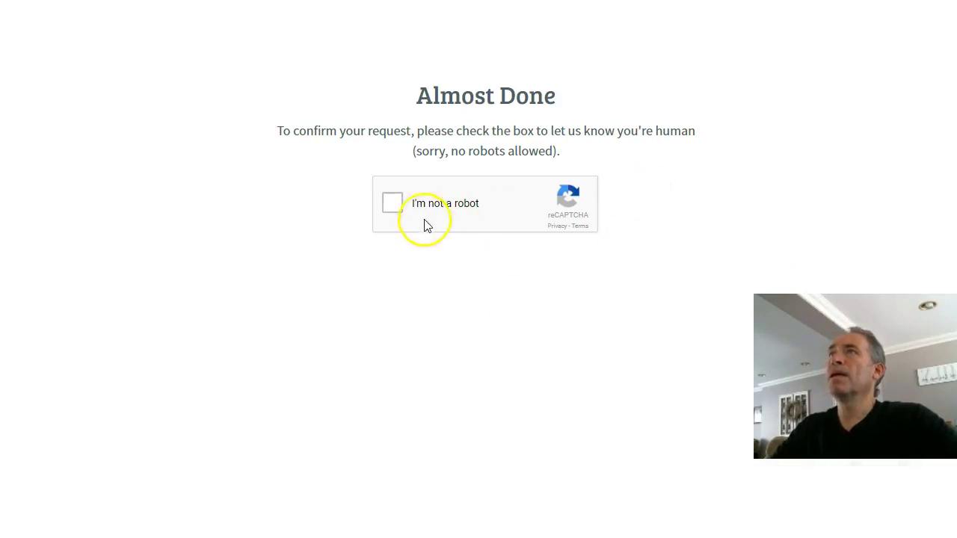
pyautogui.click(388, 204)
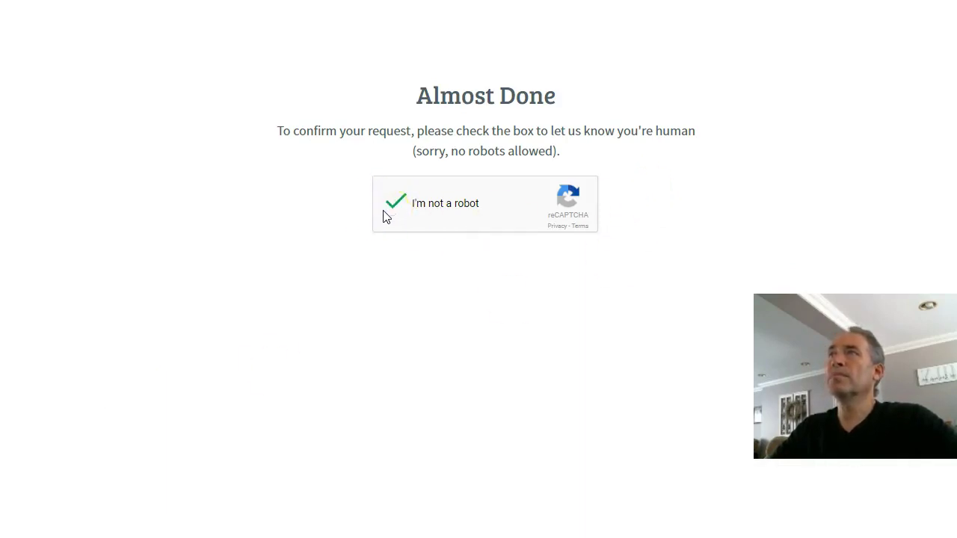
pyautogui.click(406, 306)
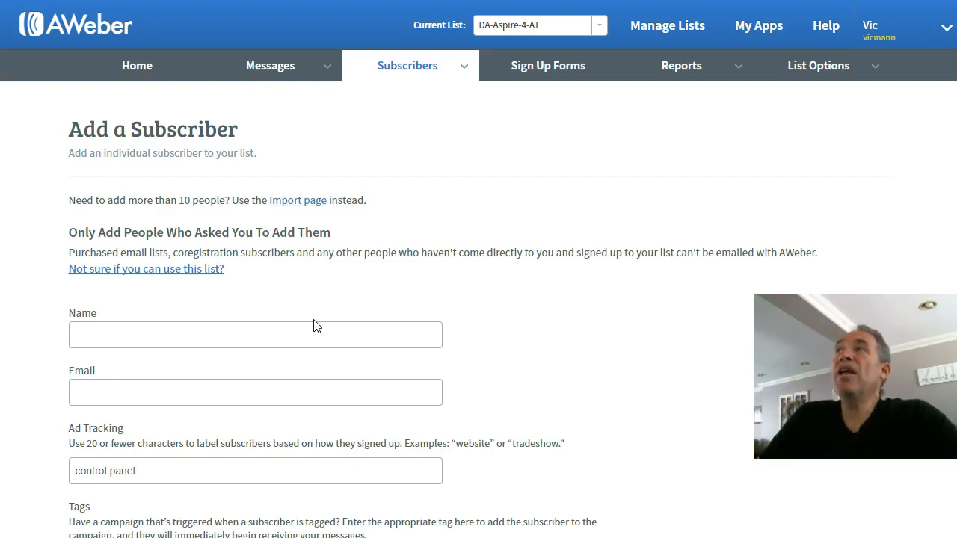
pyautogui.click(312, 332)
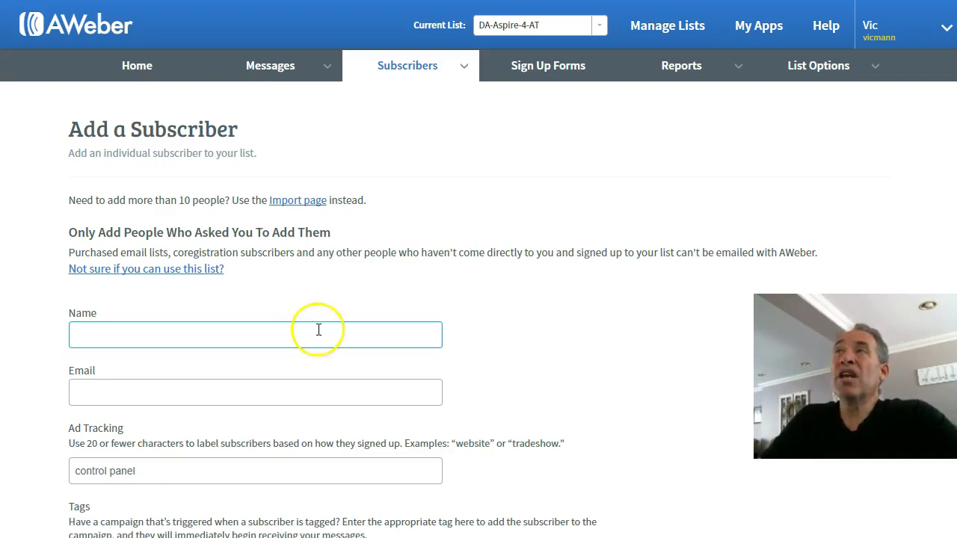
# Step: Start the Import More Than 10 Subscribers wizard with Downloads showing aweber-import-file.csv alongside
pyautogui.click(464, 67)
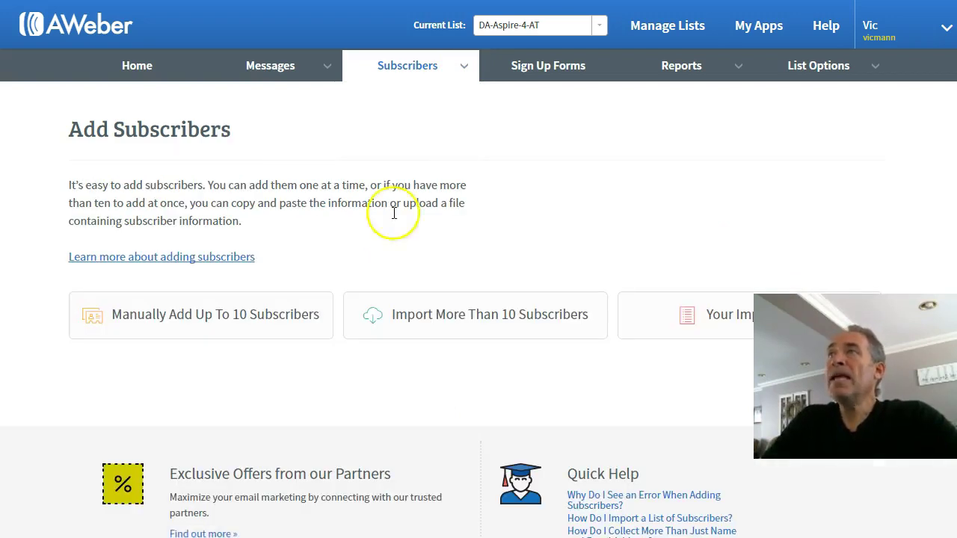
pyautogui.click(471, 328)
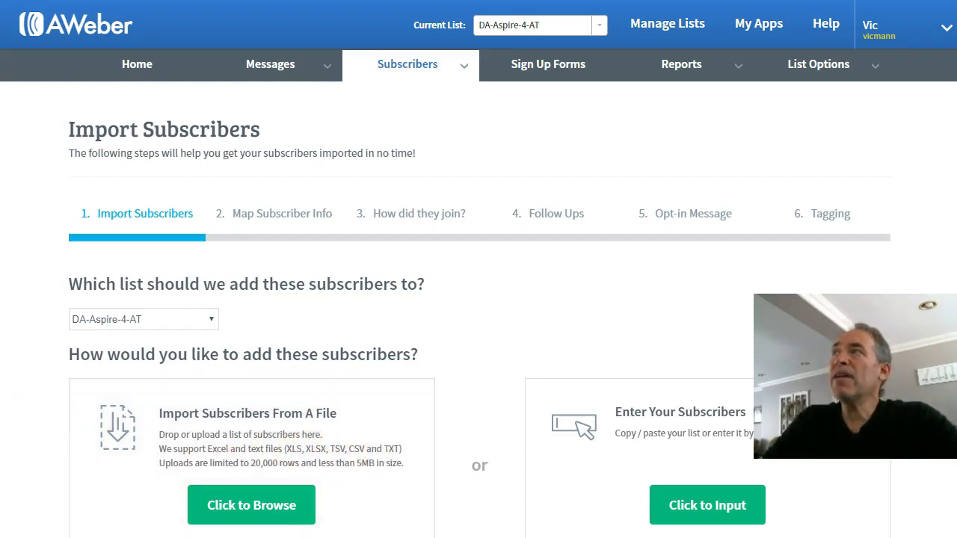
pyautogui.moveTo(0, 418); pyautogui.dragTo(0, 372)
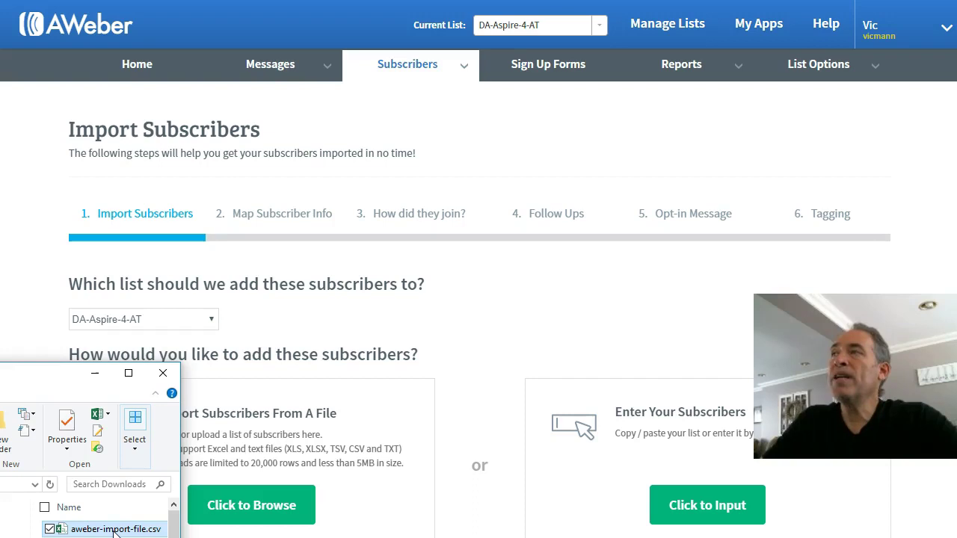
# Step: Open aweber-import-file.csv in Excel and widen the date, time and email columns A, B, D
pyautogui.click(115, 529)
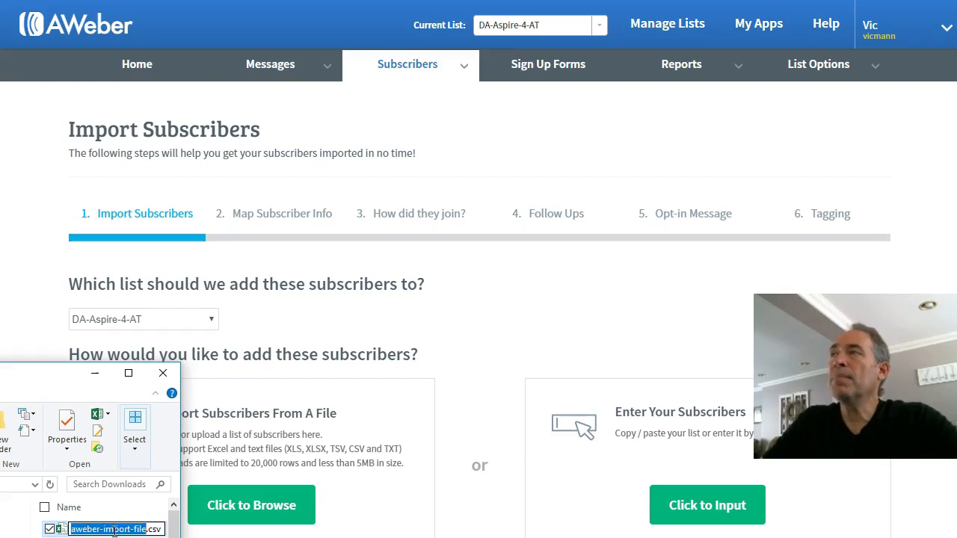
pyautogui.click(60, 529)
pyautogui.doubleClick(62, 529)
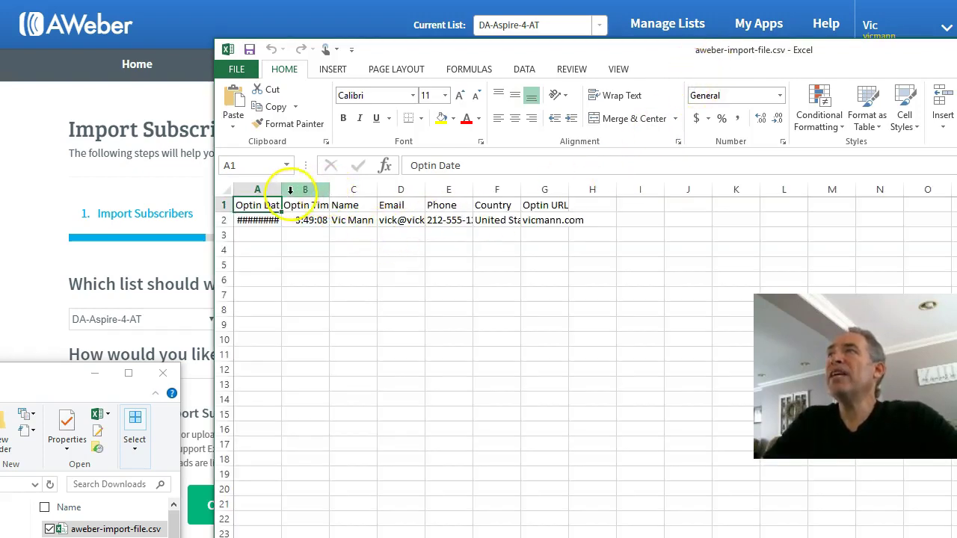
pyautogui.moveTo(285, 192); pyautogui.dragTo(306, 193)
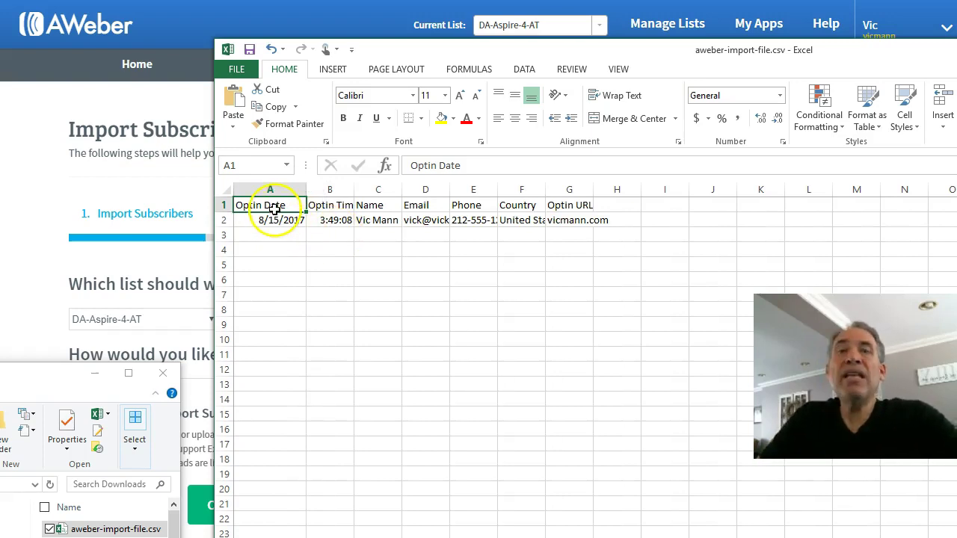
pyautogui.moveTo(350, 194); pyautogui.dragTo(372, 193)
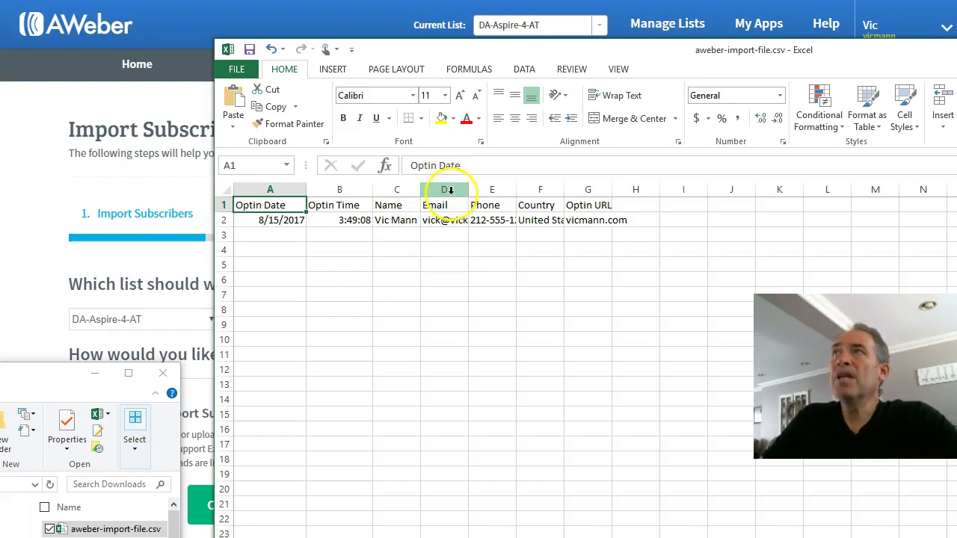
pyautogui.moveTo(468, 192); pyautogui.dragTo(852, 191)
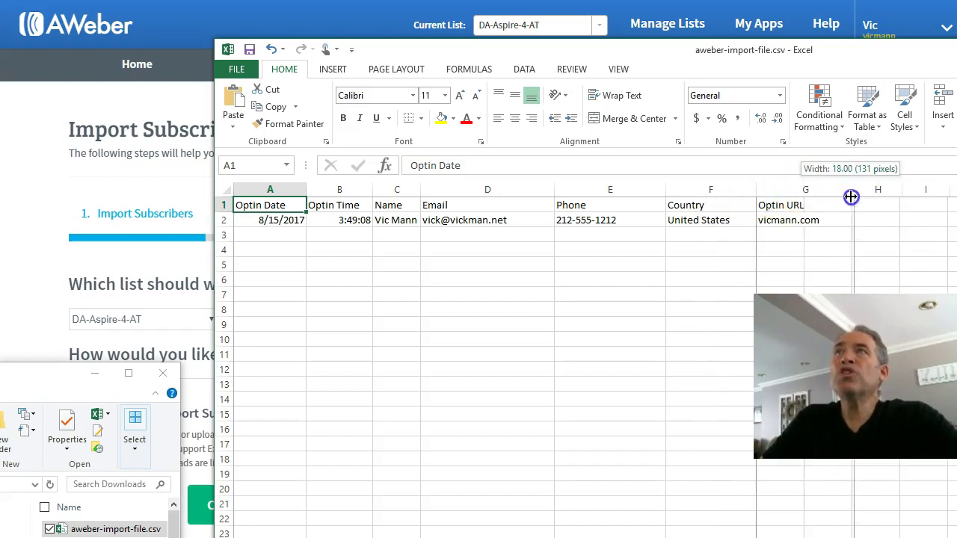
pyautogui.click(223, 204)
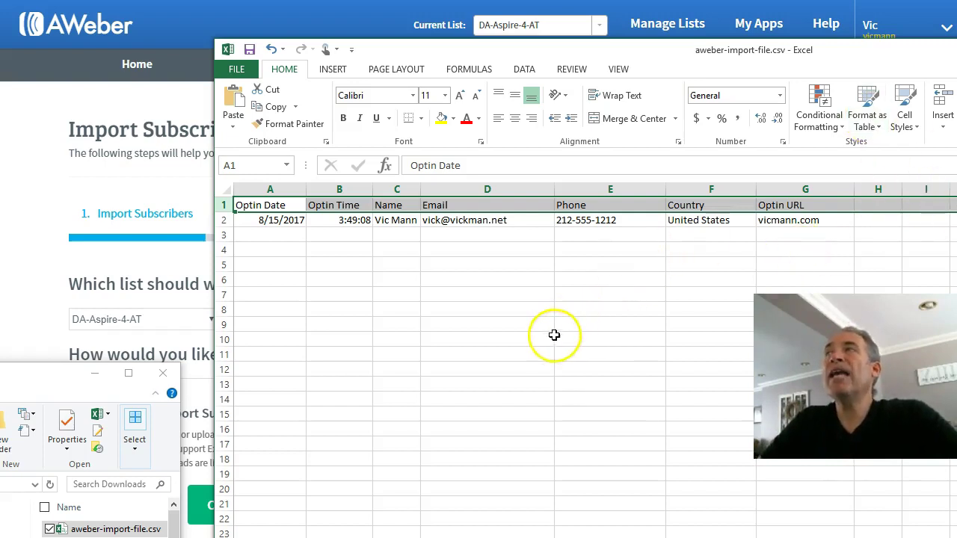
# Step: Close Excel without saving and drop the CSV onto AWeber's import area
pyautogui.moveTo(882, 44); pyautogui.dragTo(896, 104)
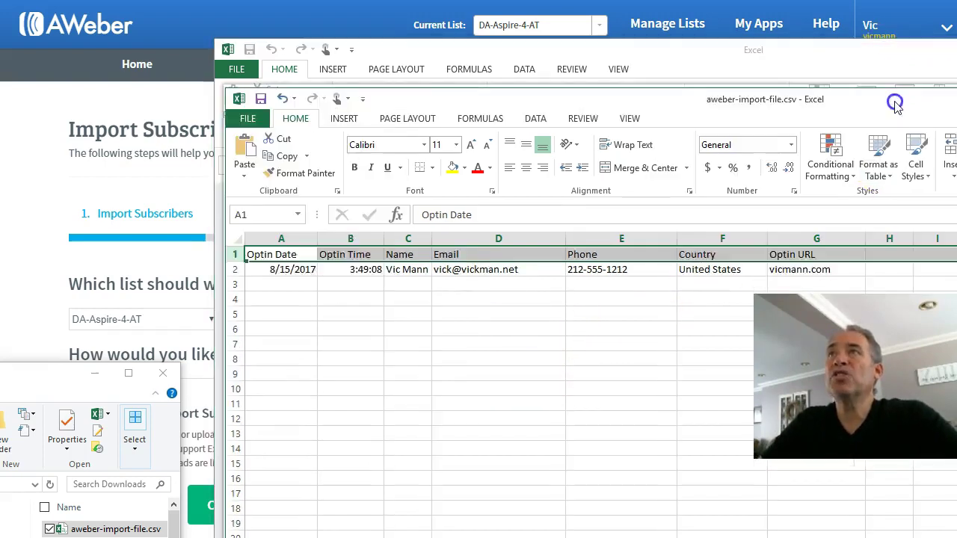
pyautogui.hotkey('alt', 'F4')
pyautogui.press('n')
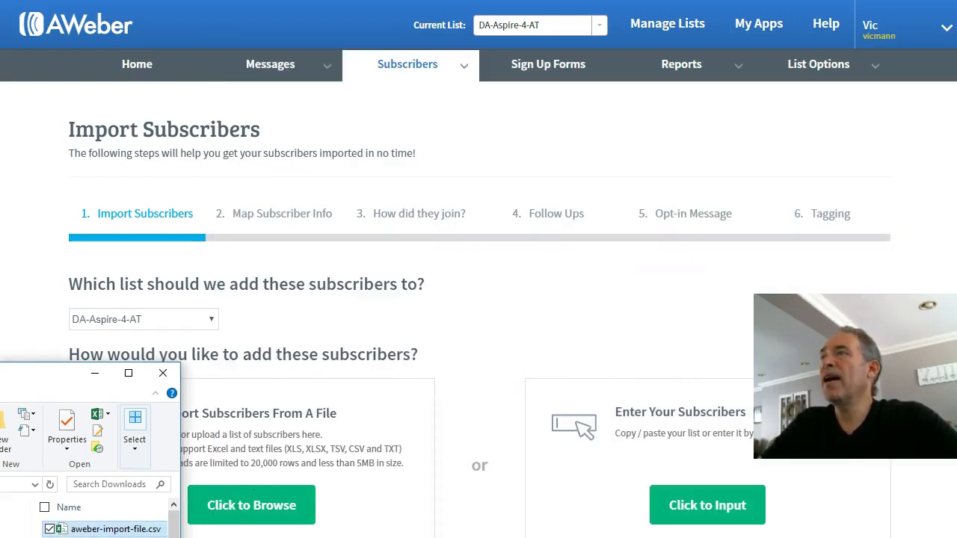
pyautogui.moveTo(78, 532)
pyautogui.mouseDown()
pyautogui.moveTo(312, 452)
pyautogui.moveTo(314, 461)
pyautogui.mouseUp()
# Step: Show the Optin Time column's field choices, scrolled down to Create New
pyautogui.scroll(-1, 713, 312)
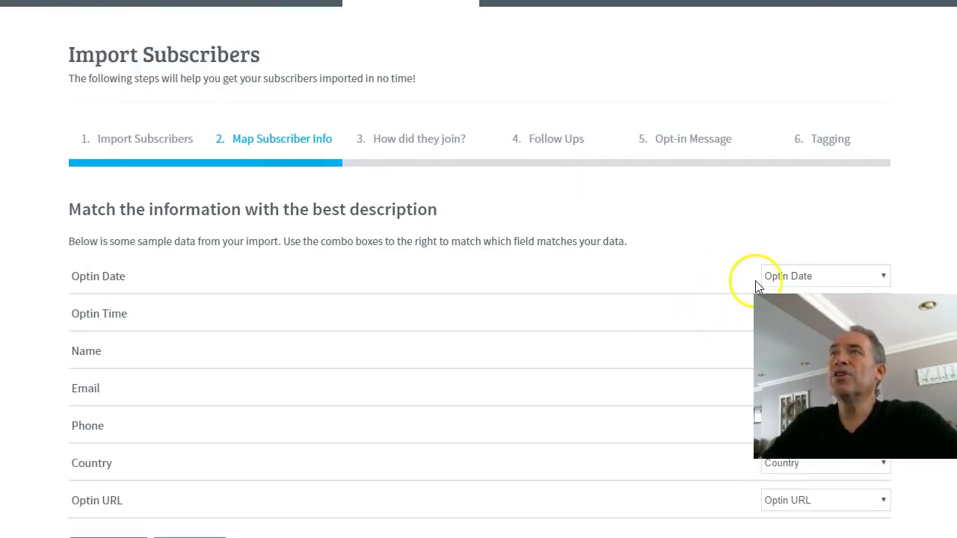
pyautogui.scroll(-3, 751, 278)
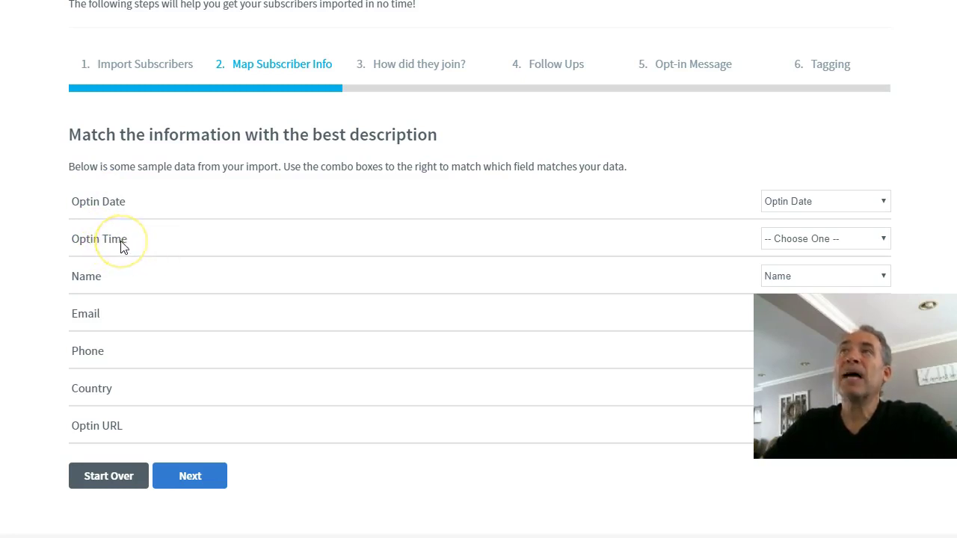
pyautogui.click(884, 239)
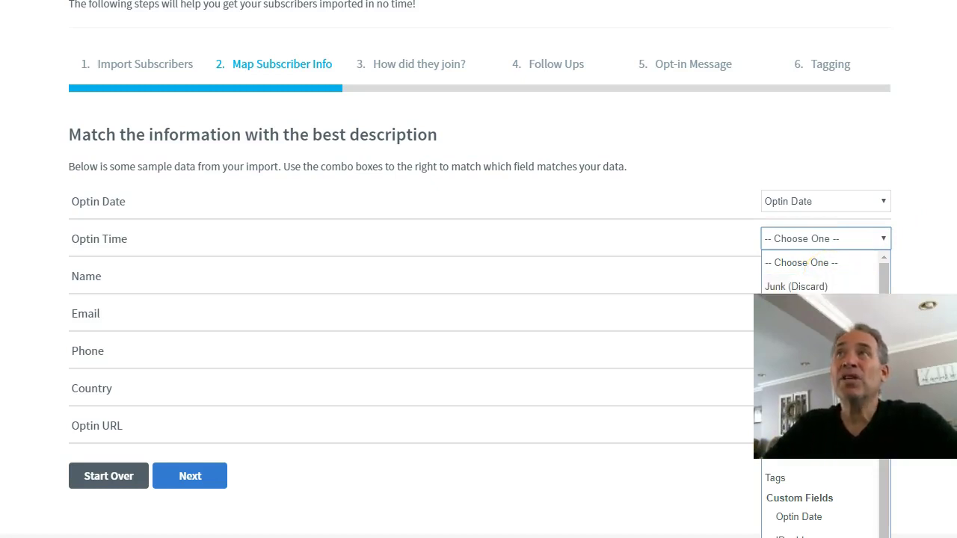
pyautogui.scroll(-3, 828, 276)
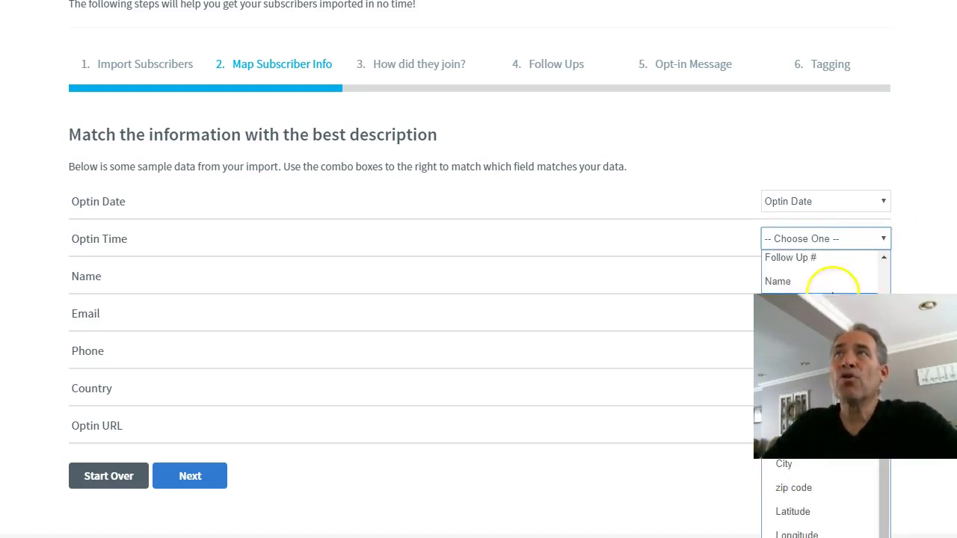
pyautogui.scroll(1, 828, 277)
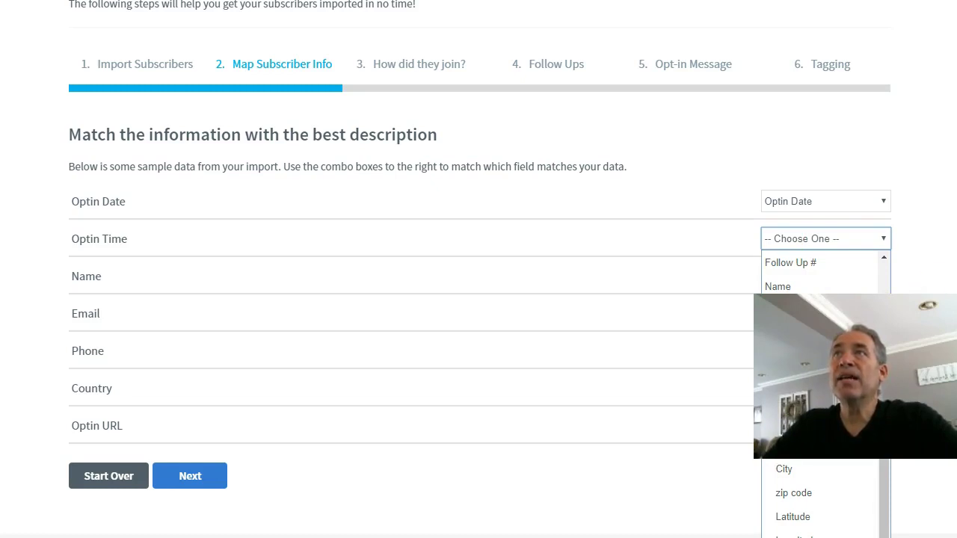
pyautogui.scroll(-2, 479, 269)
pyautogui.scroll(-2, 478, 269)
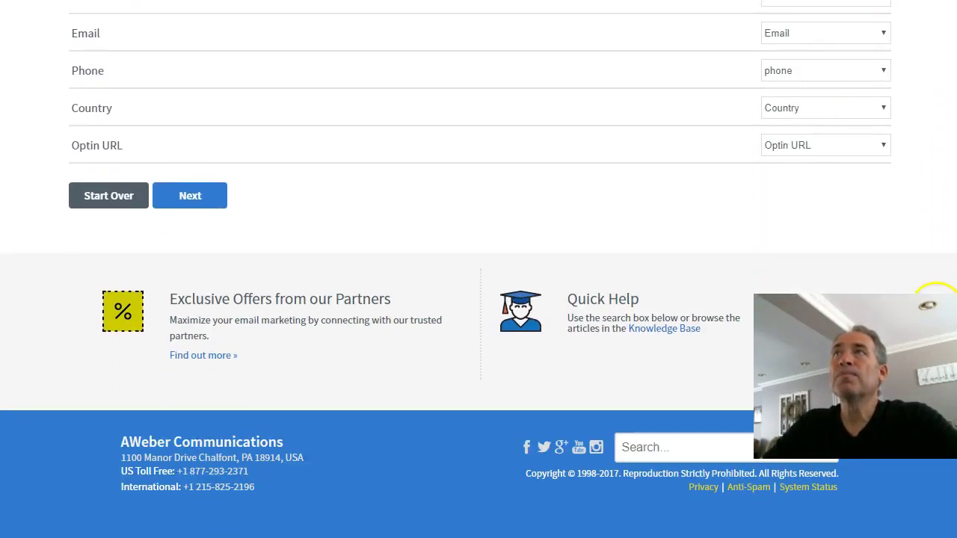
pyautogui.scroll(1, 935, 180)
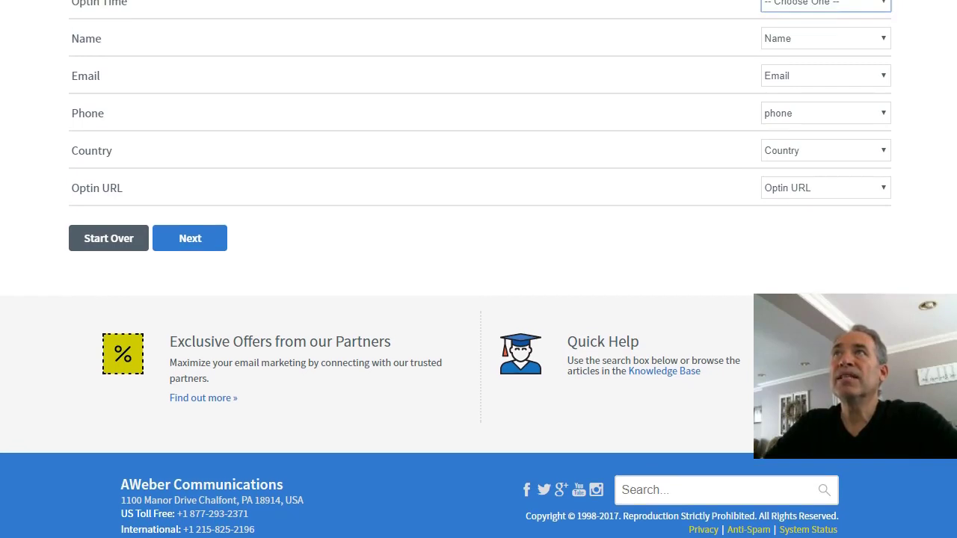
pyautogui.click(883, 15)
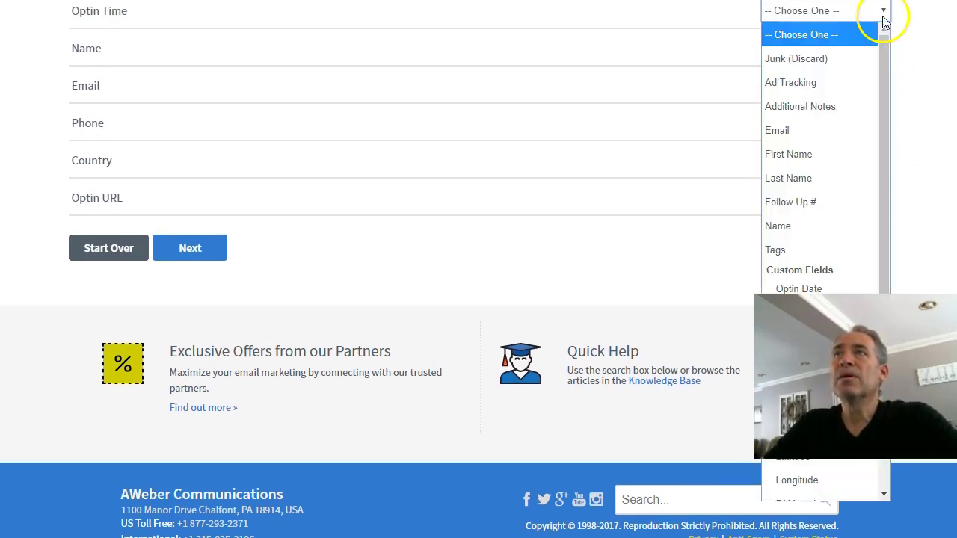
pyautogui.scroll(-1, 850, 246)
pyautogui.scroll(-2, 850, 244)
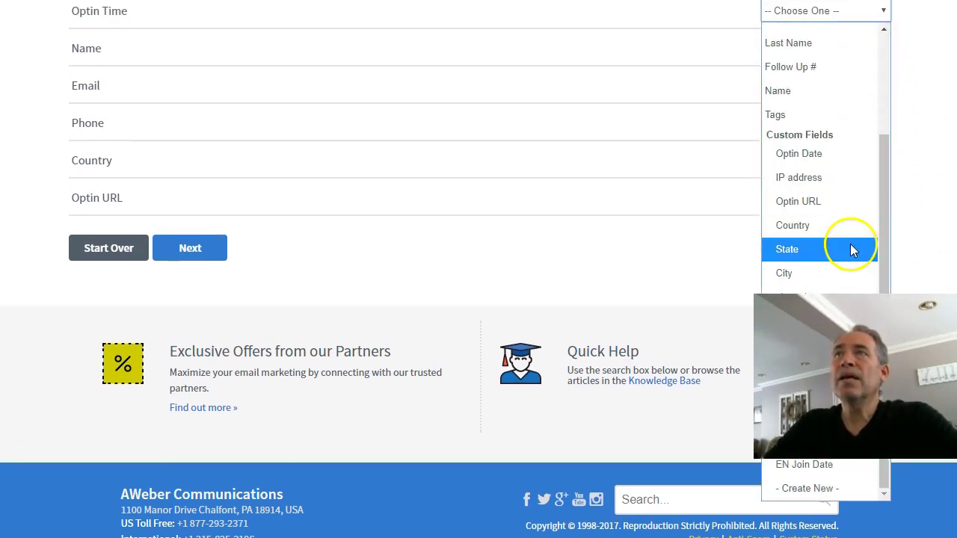
# Step: Create a custom field named 'Optin Time' for the unmatched Optin Time column
pyautogui.click(810, 489)
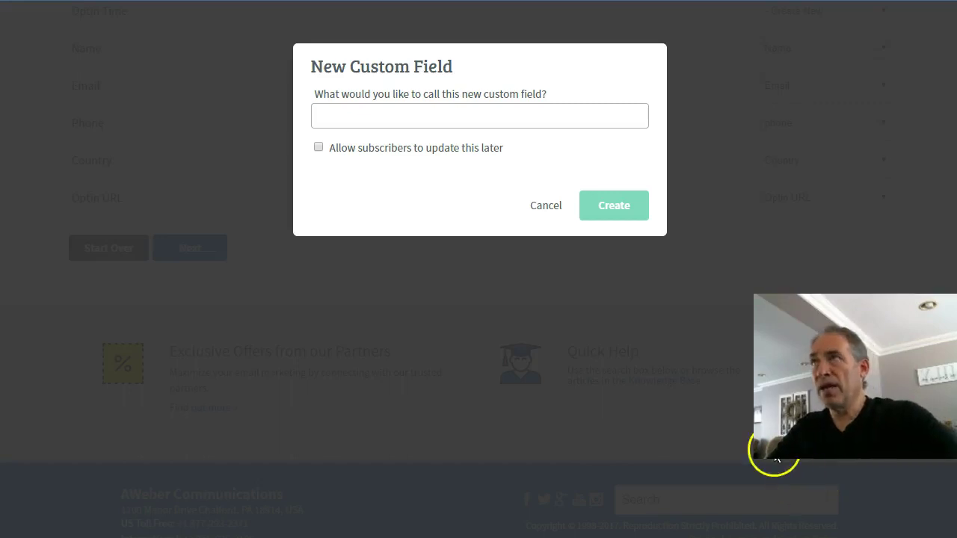
pyautogui.click(470, 115)
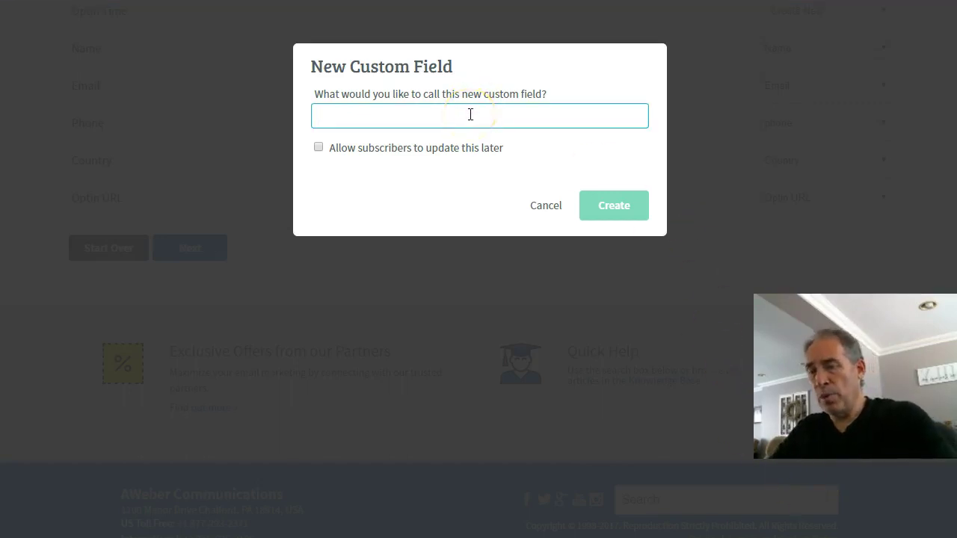
pyautogui.write('Optin Time')
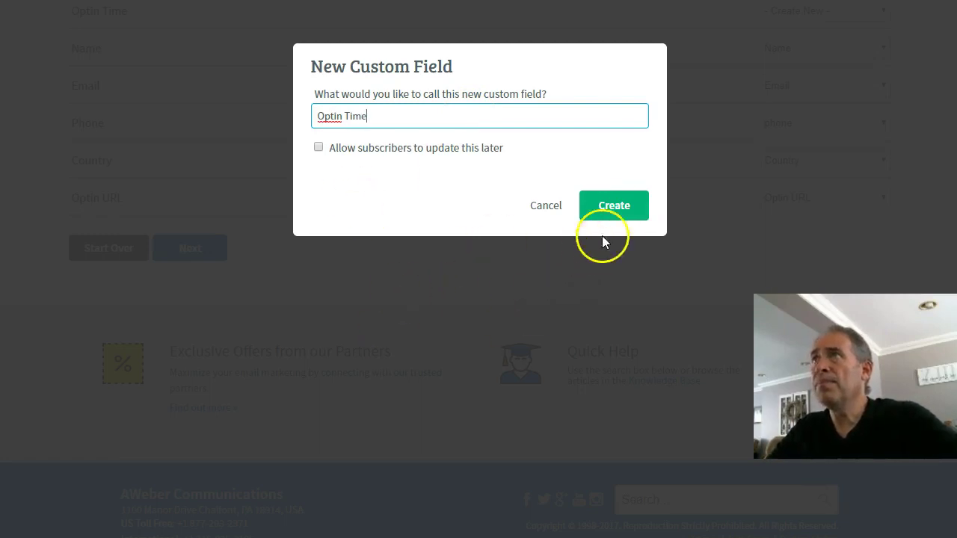
pyautogui.click(612, 207)
pyautogui.scroll(5, 792, 222)
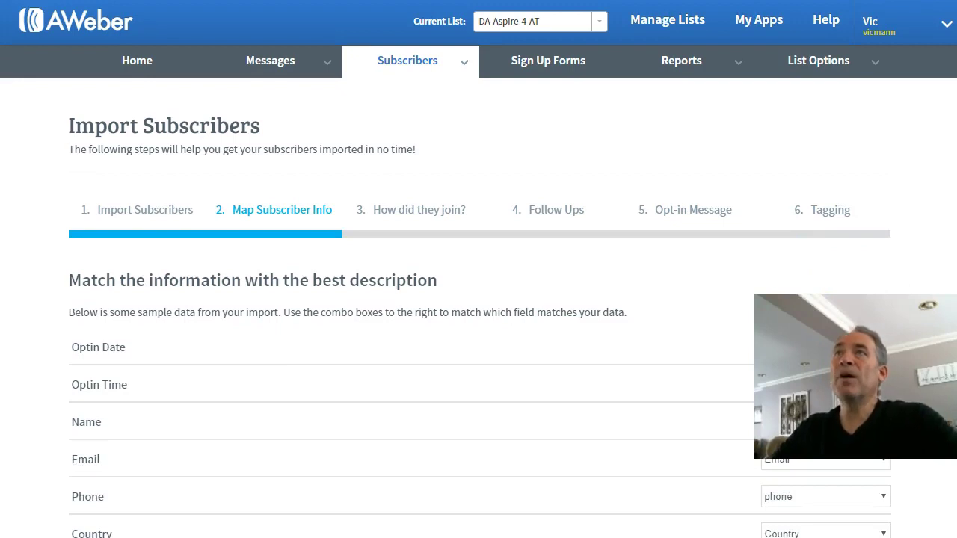
pyautogui.scroll(-3, 479, 299)
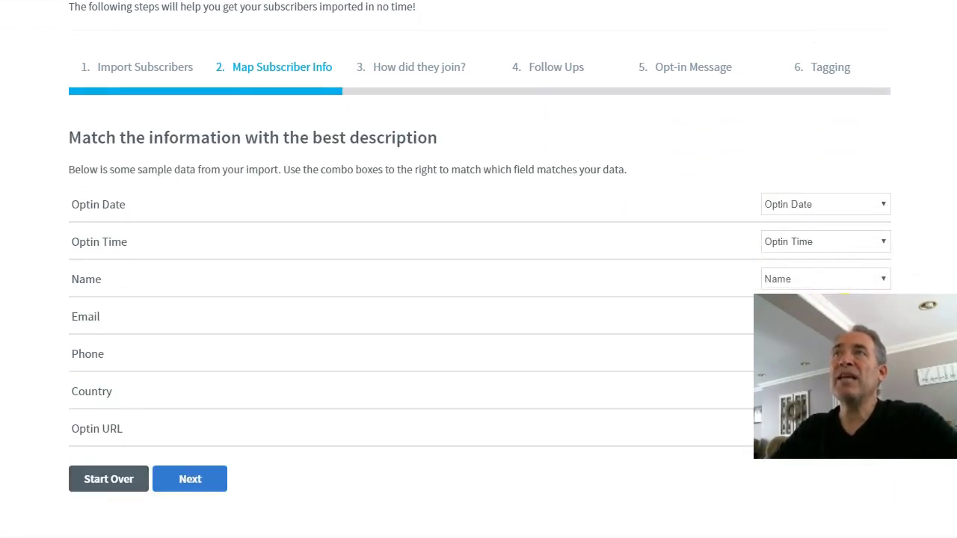
pyautogui.scroll(-2, 412, 400)
pyautogui.scroll(-2, 411, 363)
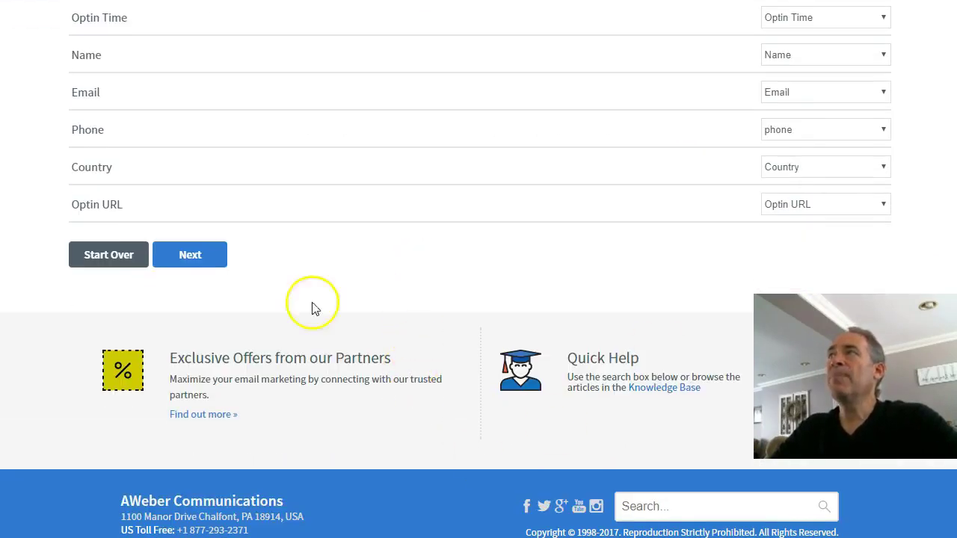
# Step: Past mapping, mark subscribers as signed up on my website and enter the sign-up URL
pyautogui.click(191, 255)
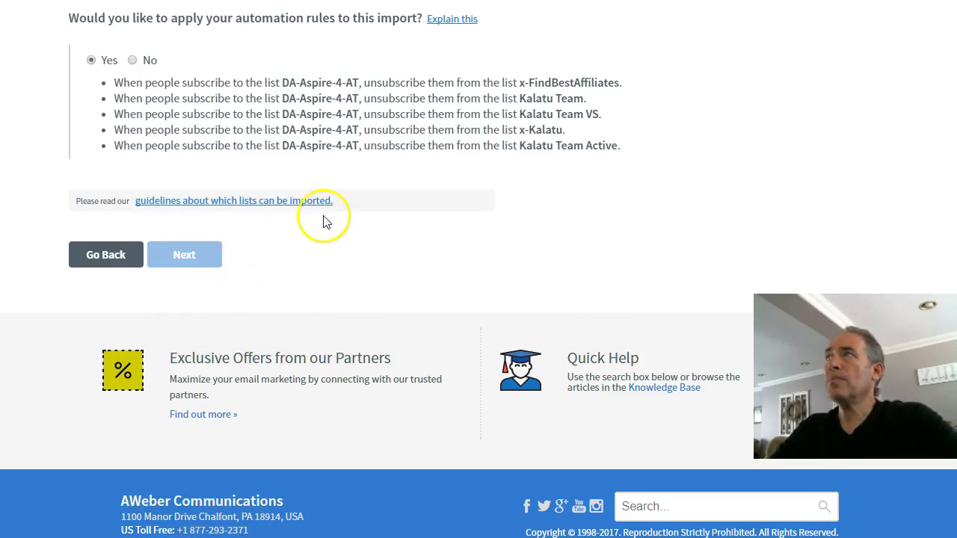
pyautogui.scroll(3, 512, 164)
pyautogui.scroll(4, 438, 203)
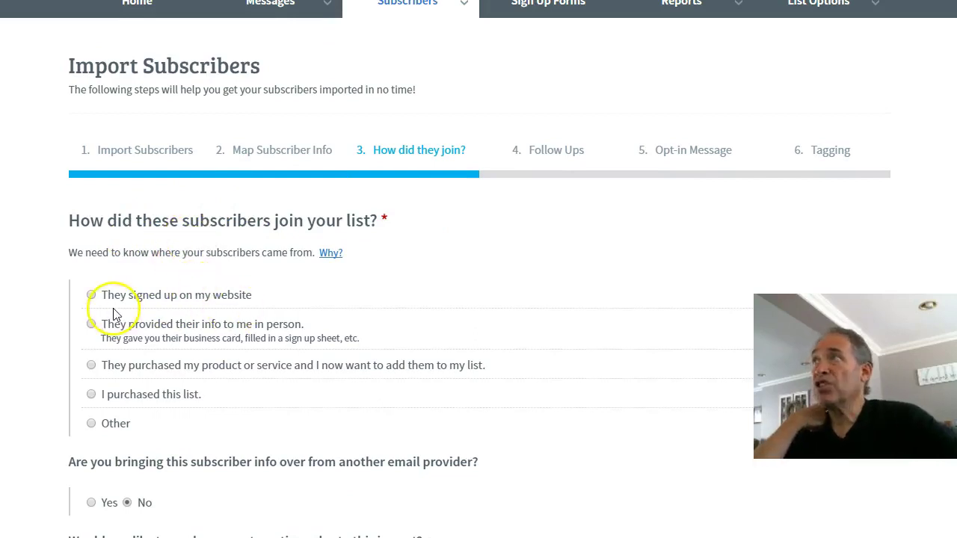
pyautogui.click(92, 297)
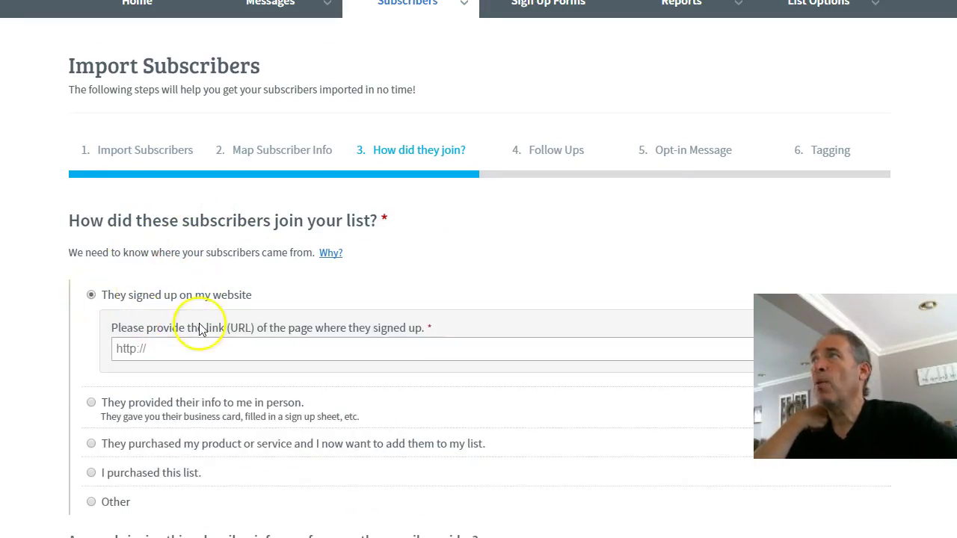
pyautogui.click(234, 351)
pyautogui.write('http://vicmann.com')
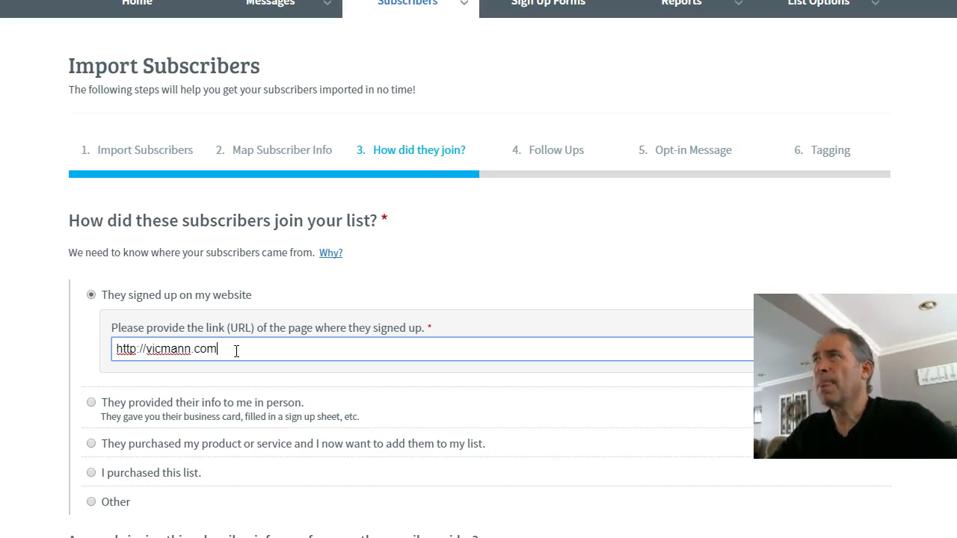
pyautogui.scroll(-4, 429, 265)
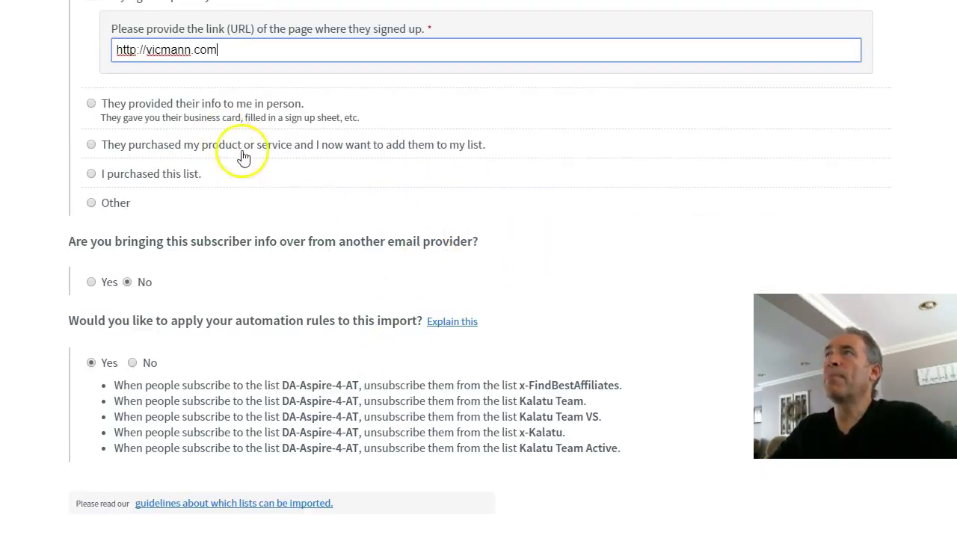
pyautogui.scroll(2, 261, 166)
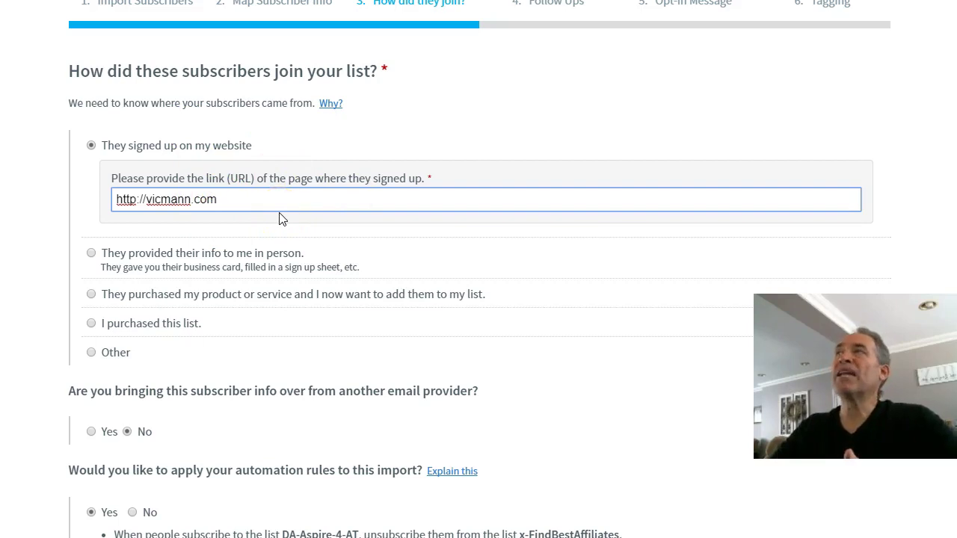
pyautogui.scroll(-2, 406, 310)
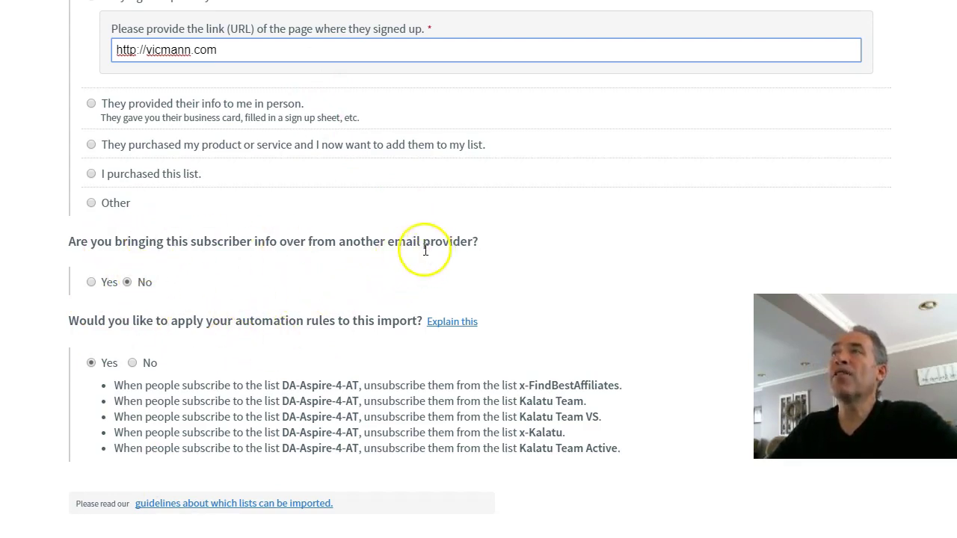
# Step: Answer 'No' to subscribers coming from another email provider
pyautogui.click(91, 283)
pyautogui.click(147, 340)
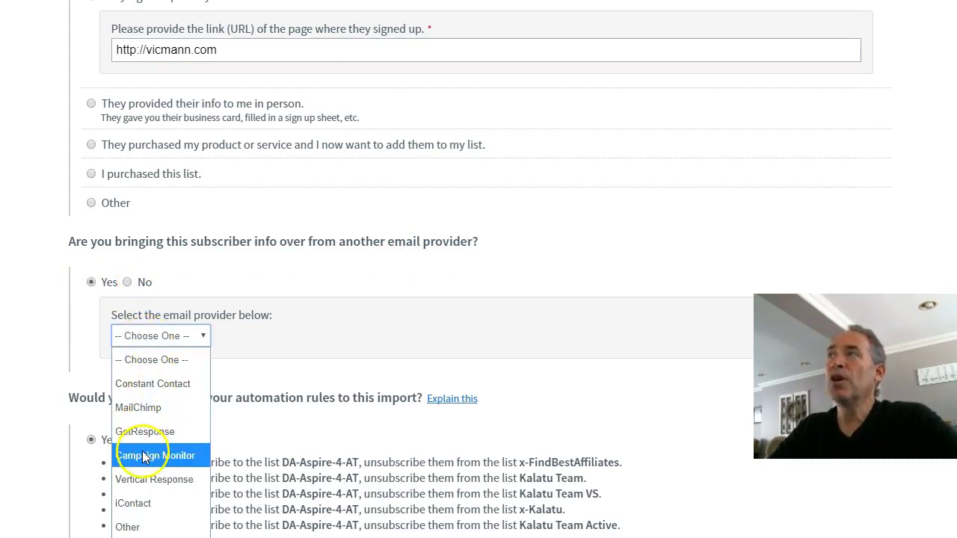
pyautogui.click(128, 284)
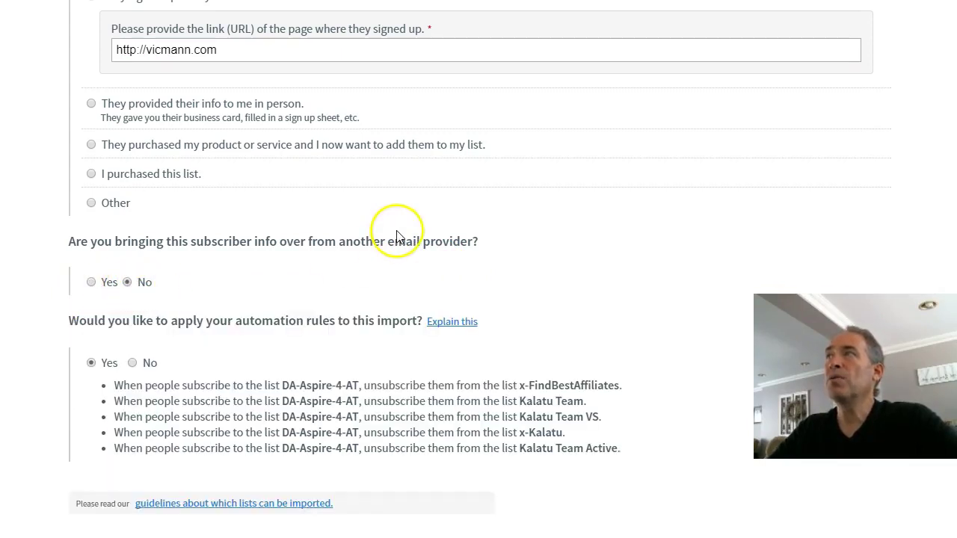
pyautogui.scroll(-3, 471, 269)
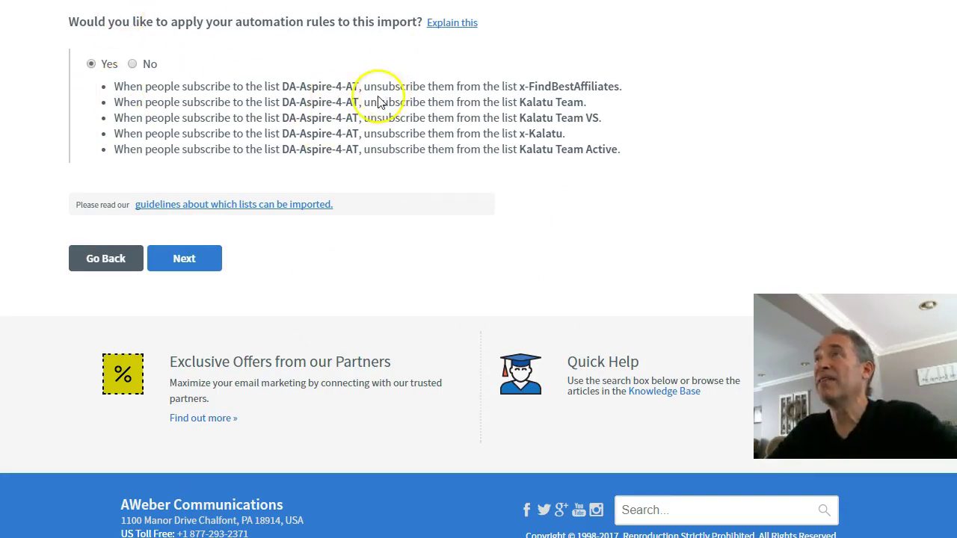
# Step: Start imported subscribers on the '1. Congrats, YOU did make the Team' follow up
pyautogui.click(180, 258)
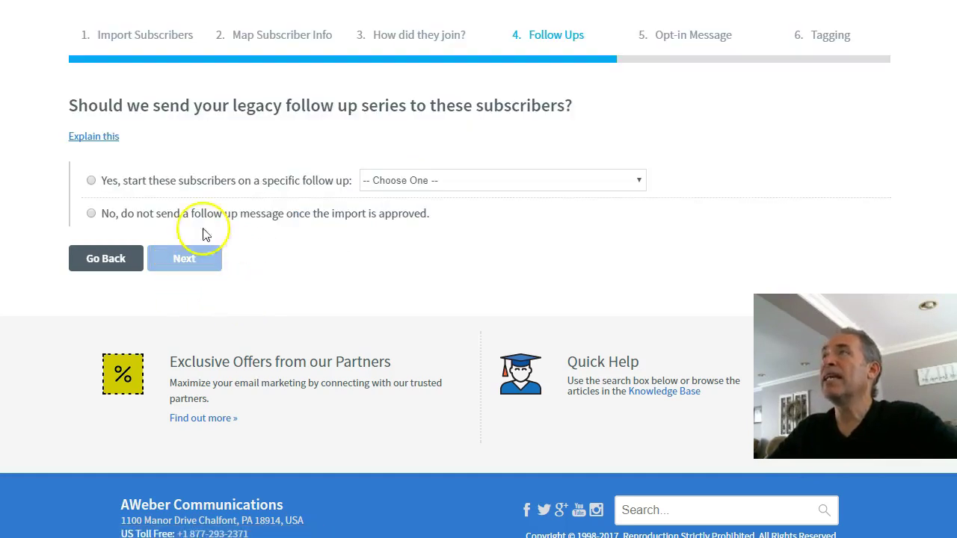
pyautogui.click(92, 182)
pyautogui.click(456, 180)
pyautogui.click(452, 223)
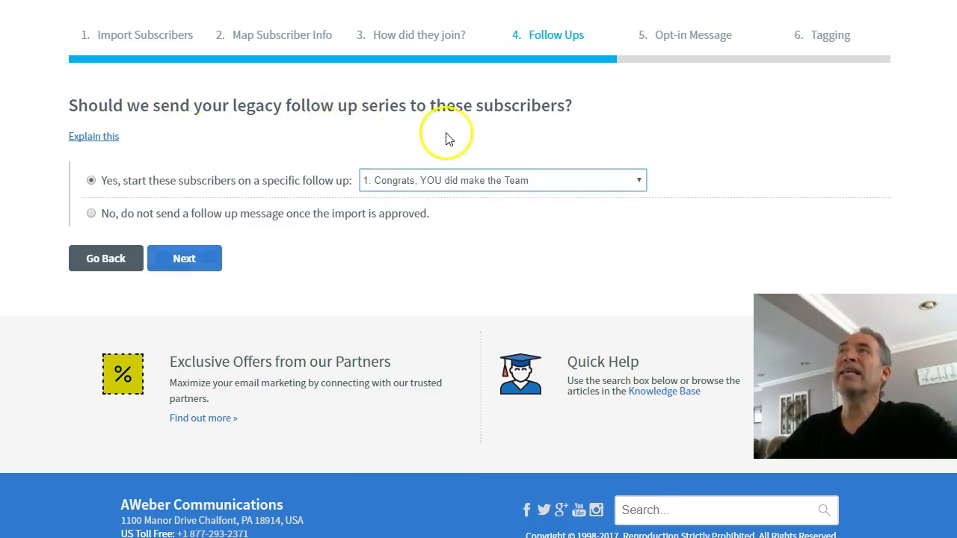
# Step: Choose not to ask subscribers to opt in again, reaching the tagging step
pyautogui.click(185, 257)
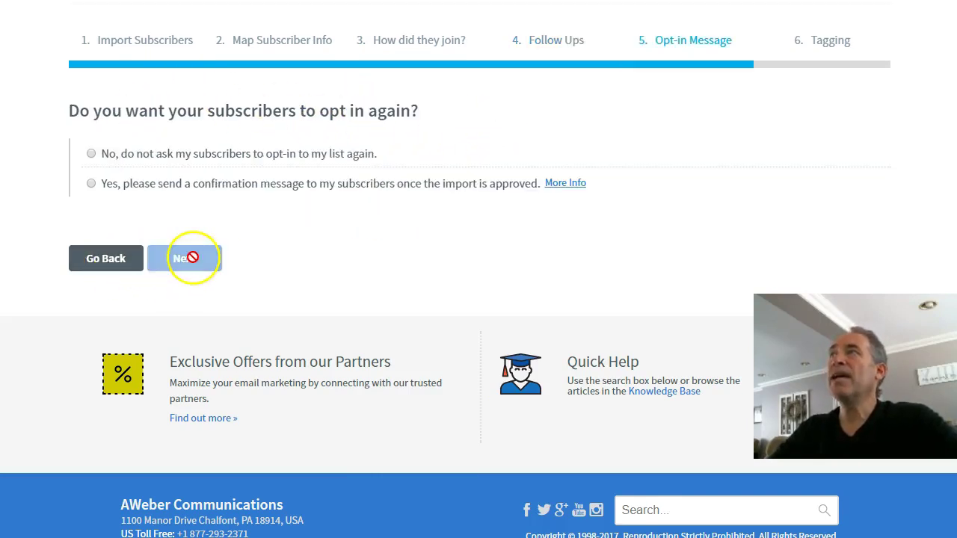
pyautogui.click(91, 155)
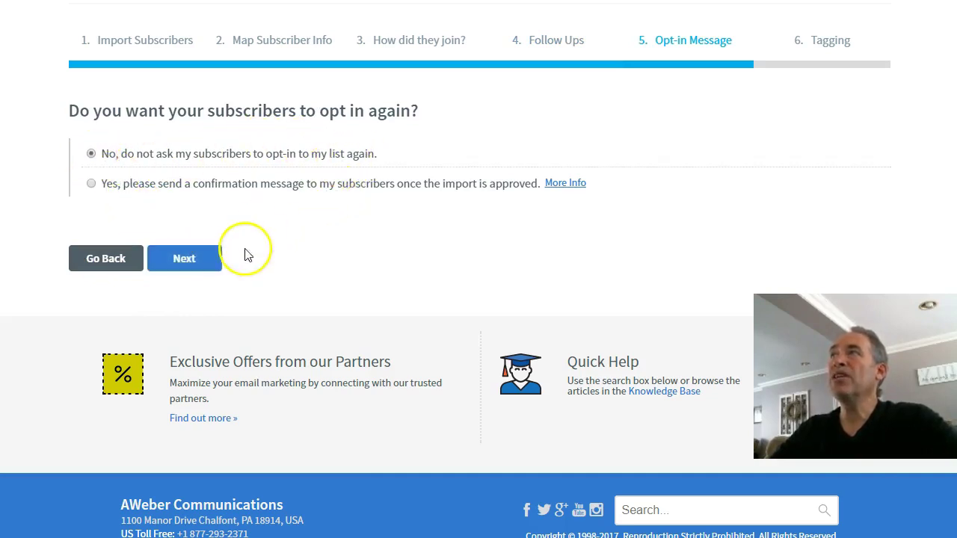
pyautogui.click(189, 260)
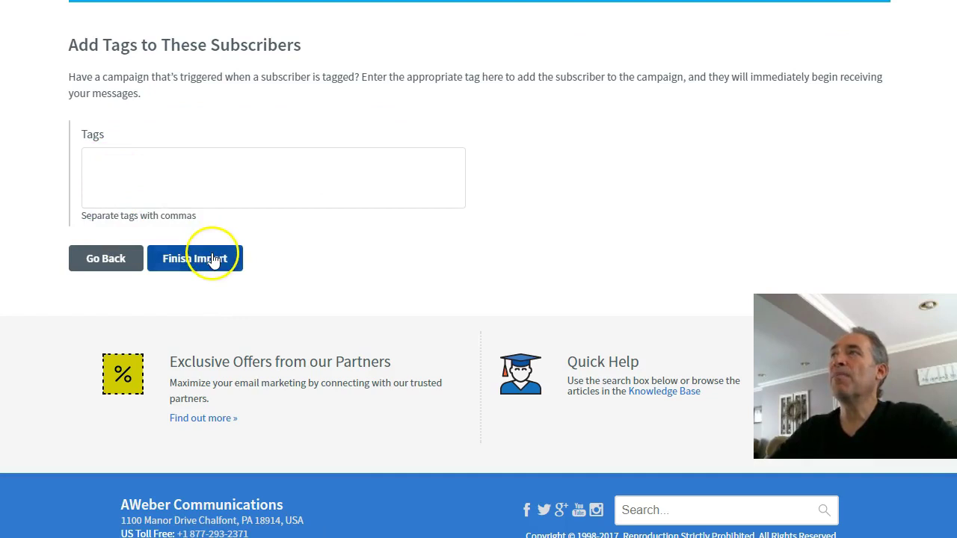
# Step: Finish the import with the Tags field left empty
pyautogui.click(215, 259)
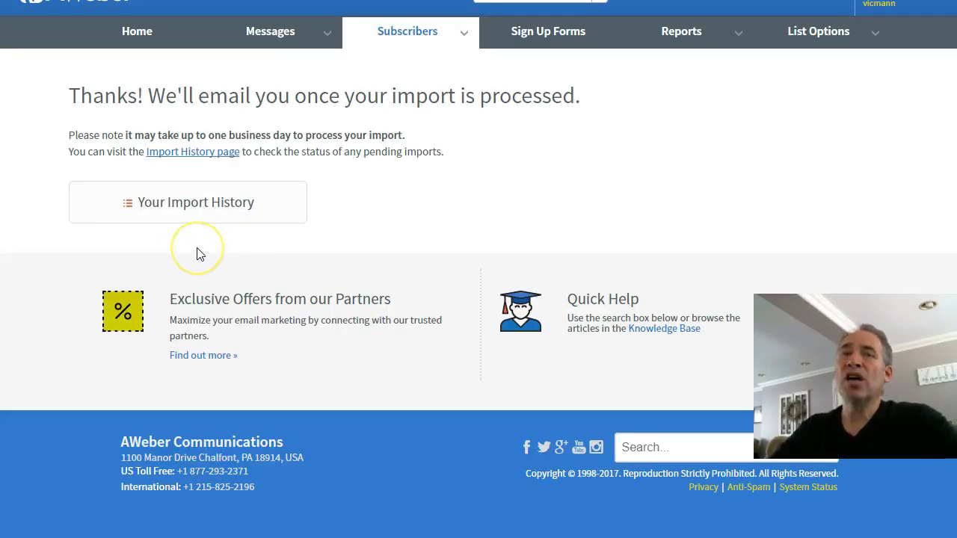